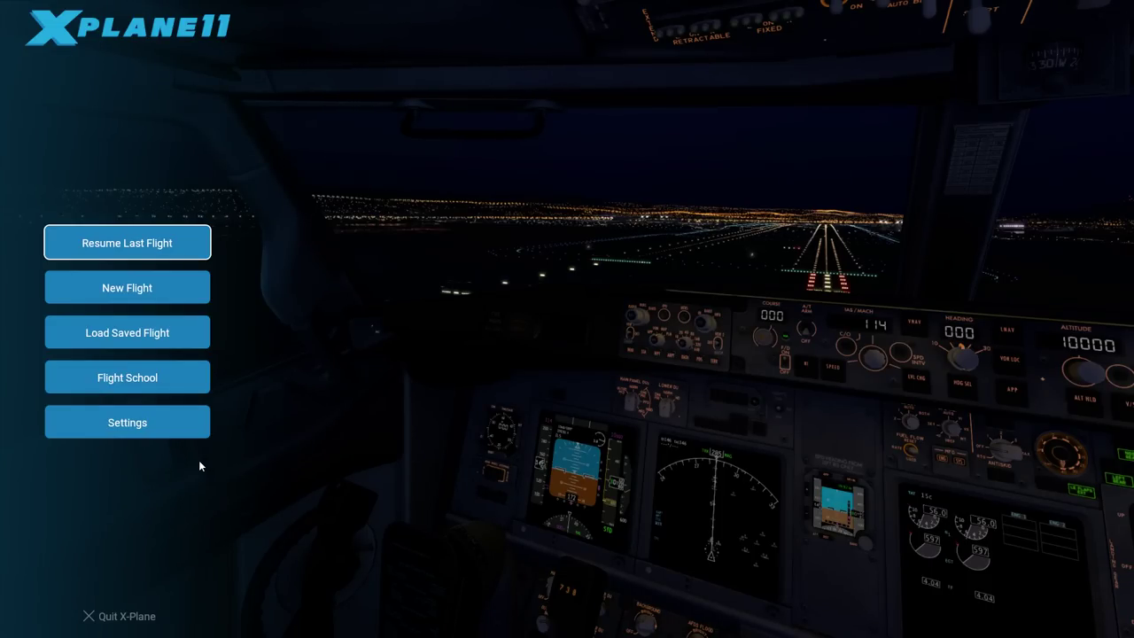
Open the graphics settings and raise the texture quality to Maximum
click(186, 424)
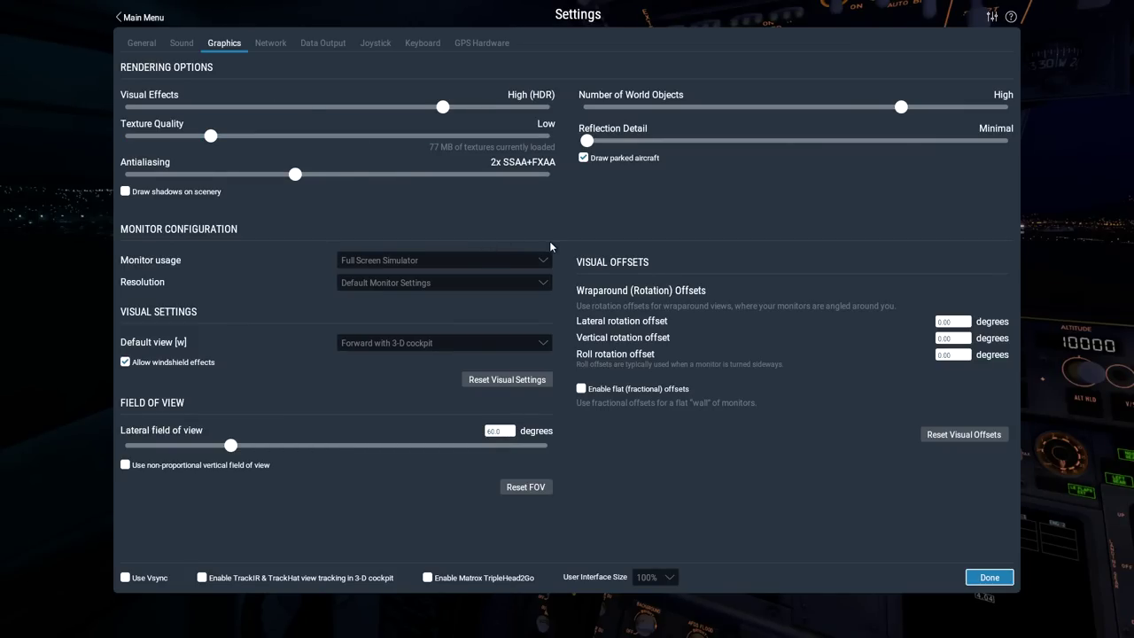
click(484, 136)
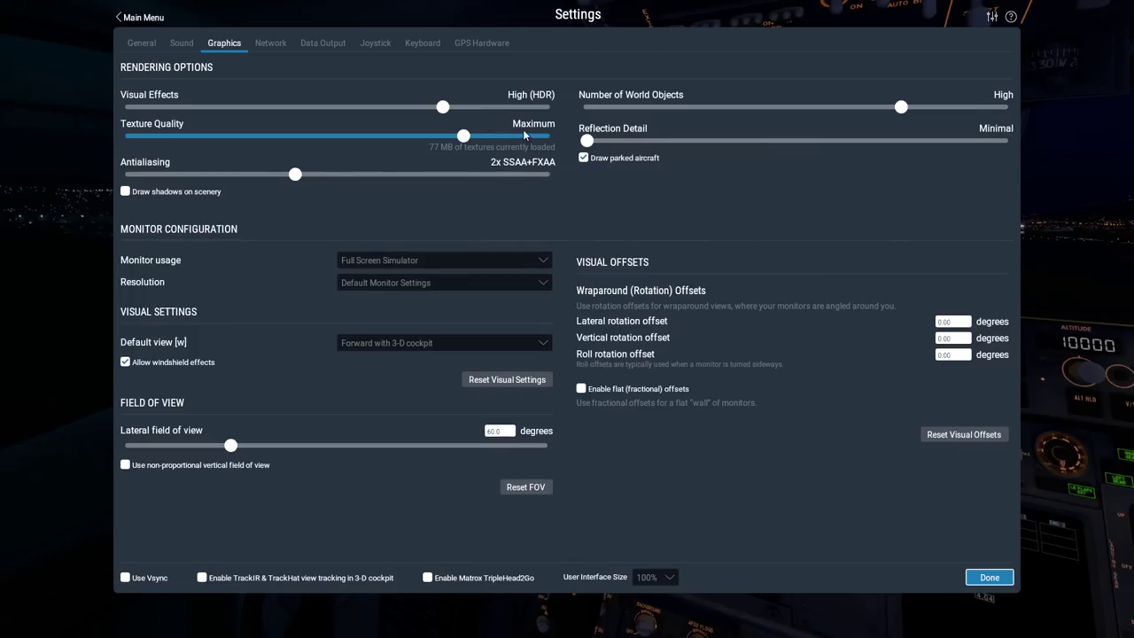
mouse_move(534, 139)
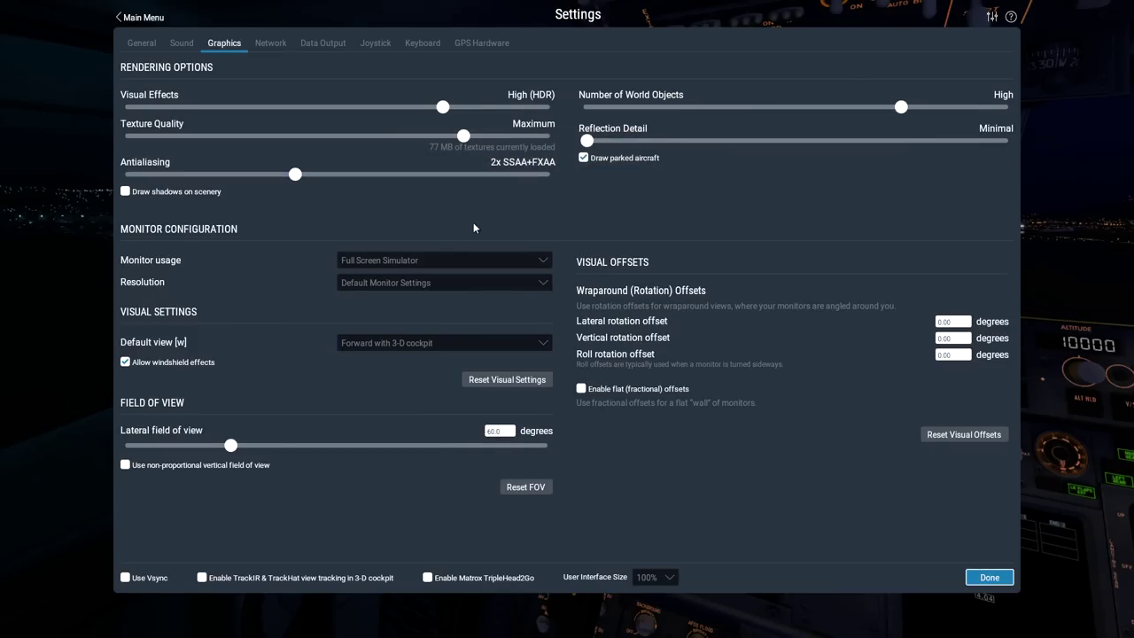
Examine the available monitor resolutions and the default view options without changing them
click(394, 288)
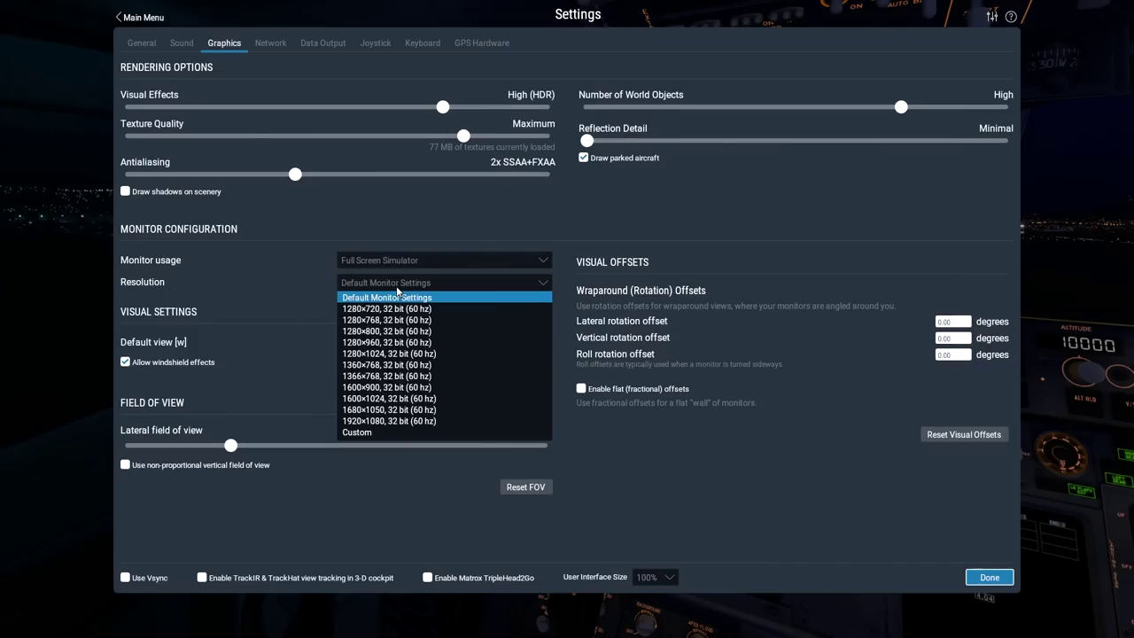
click(384, 285)
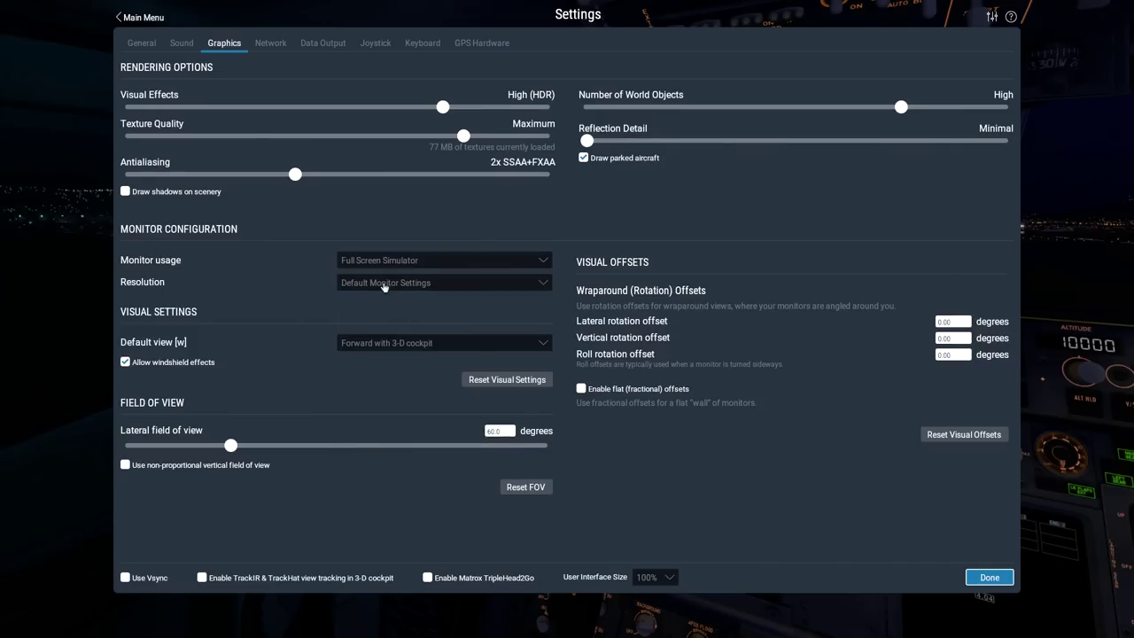
click(393, 345)
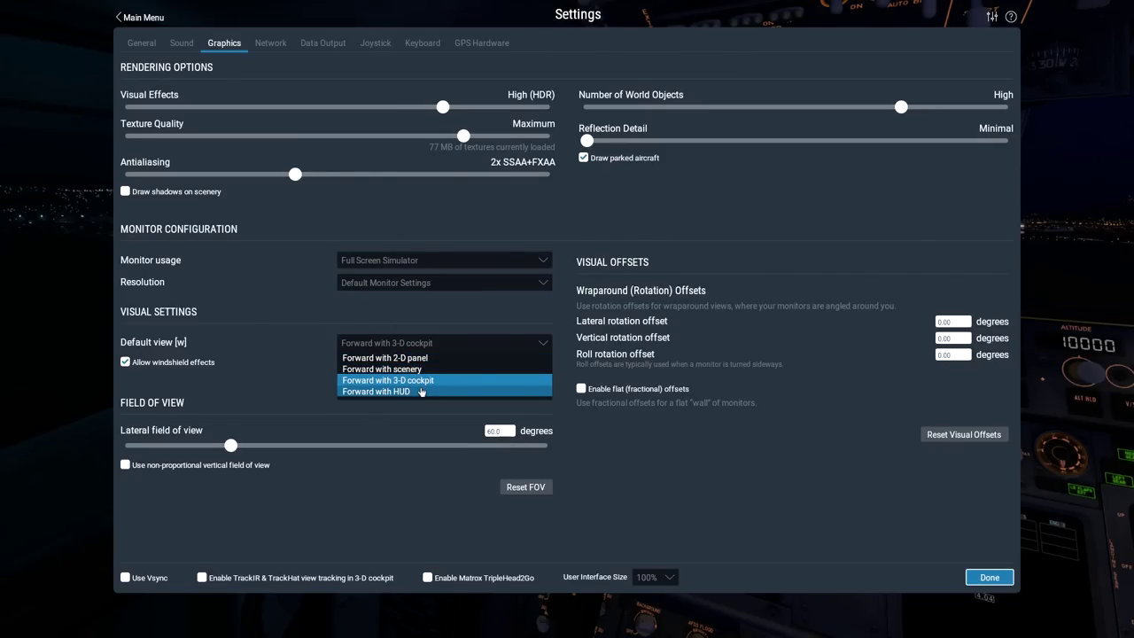
click(209, 369)
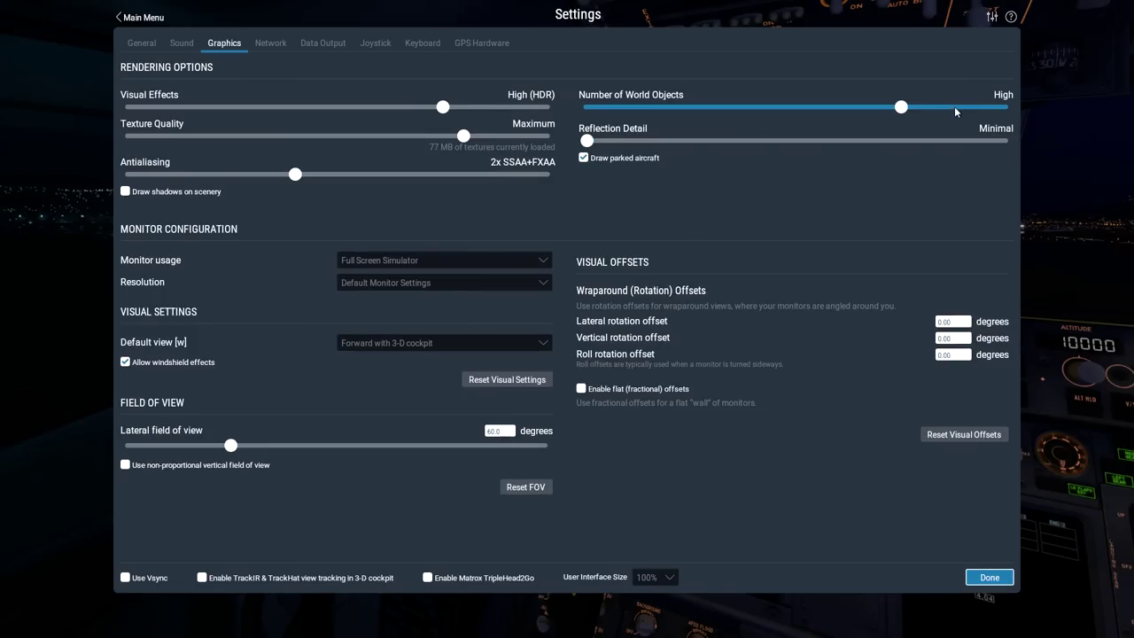
Set the reflection detail to Medium, enable Vsync, and finish the graphics settings
click(858, 141)
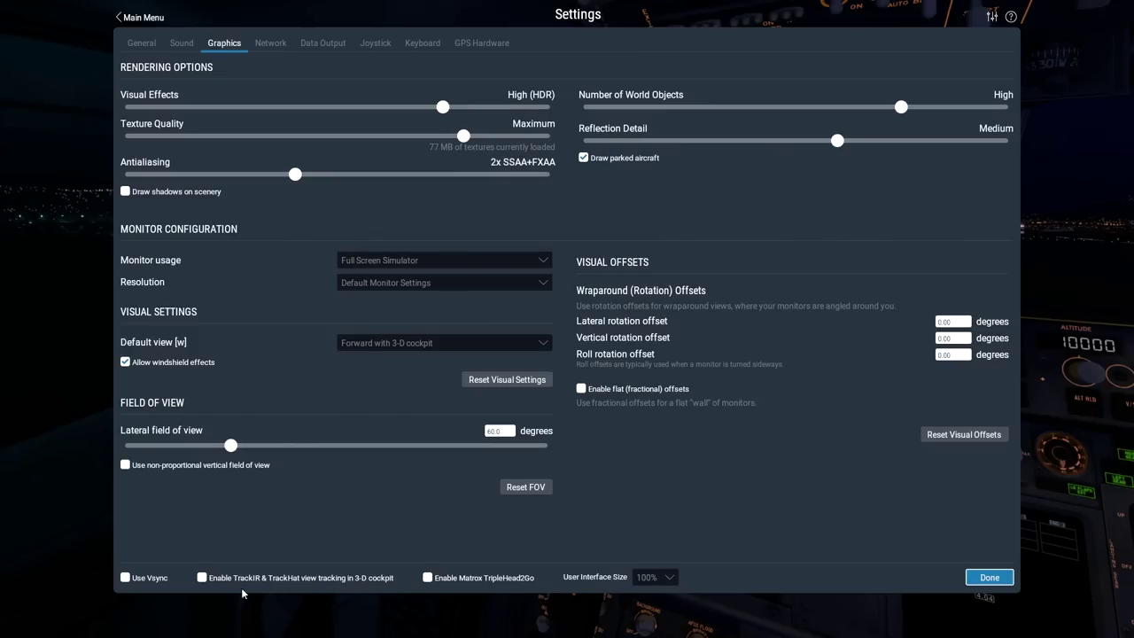
click(125, 577)
click(985, 578)
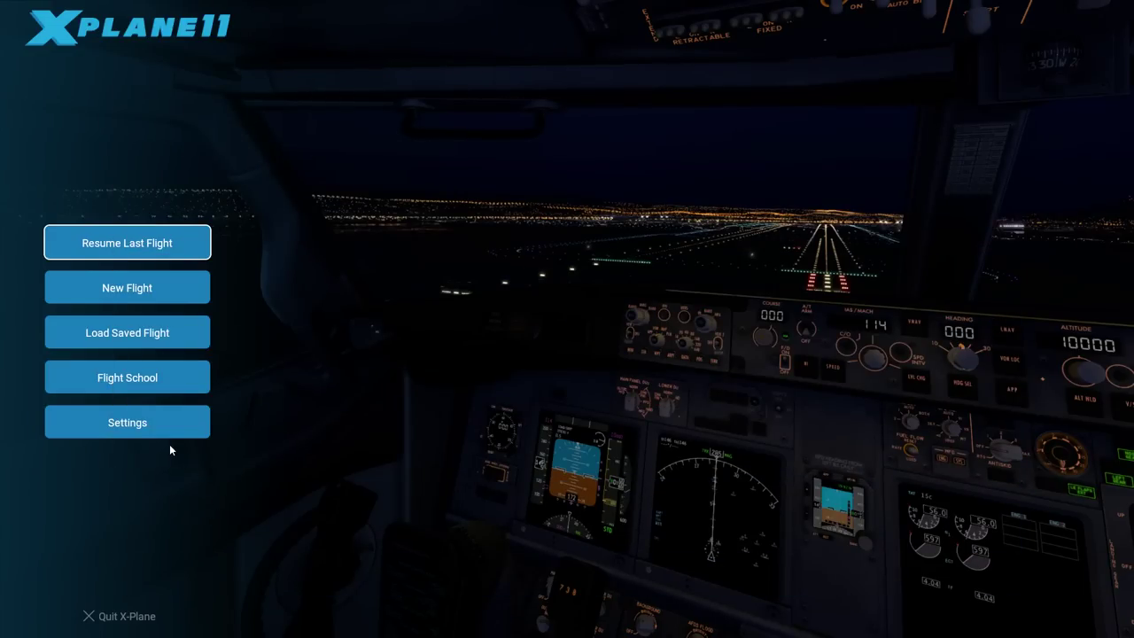
Reopen the settings and select CH FLIGHT SIM YOKE USB as the joystick device to configure
click(155, 427)
click(275, 44)
click(323, 44)
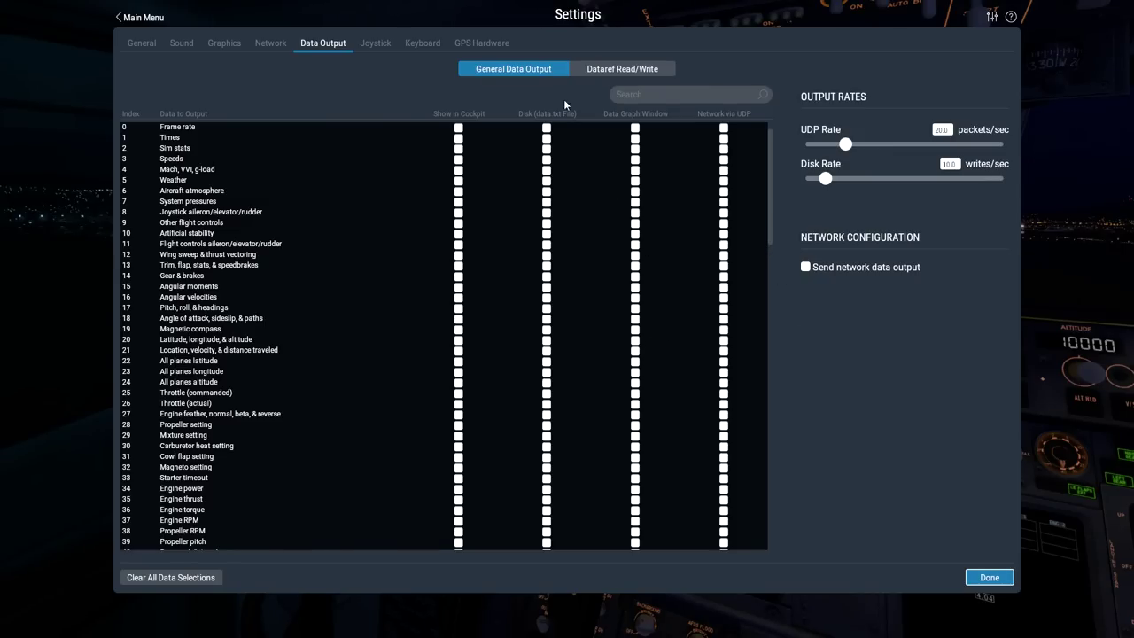
click(383, 50)
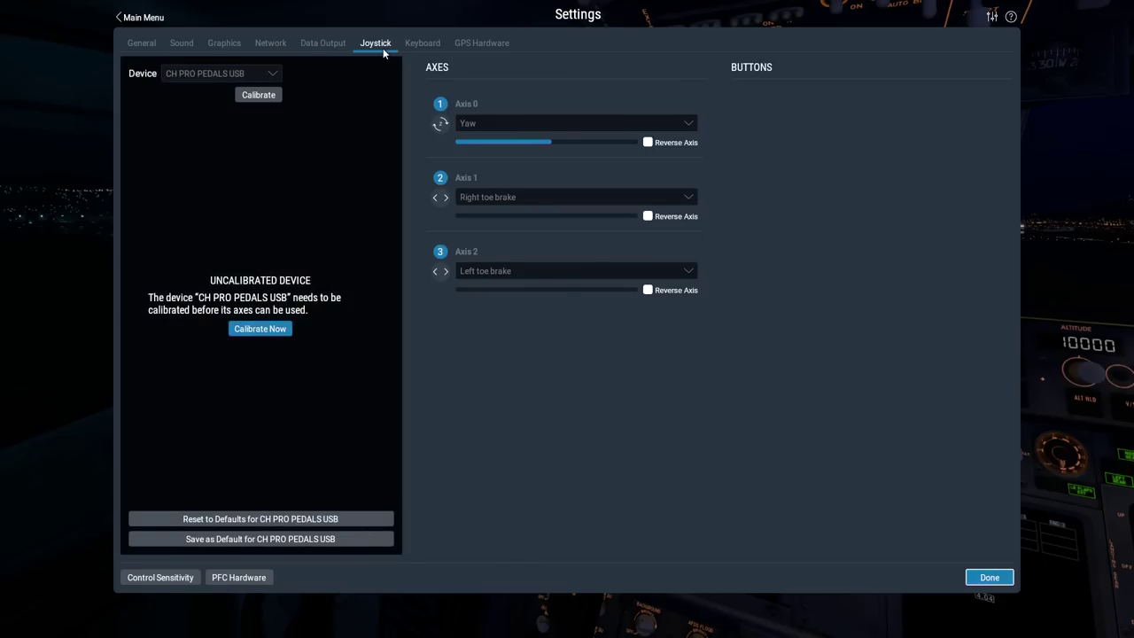
click(341, 46)
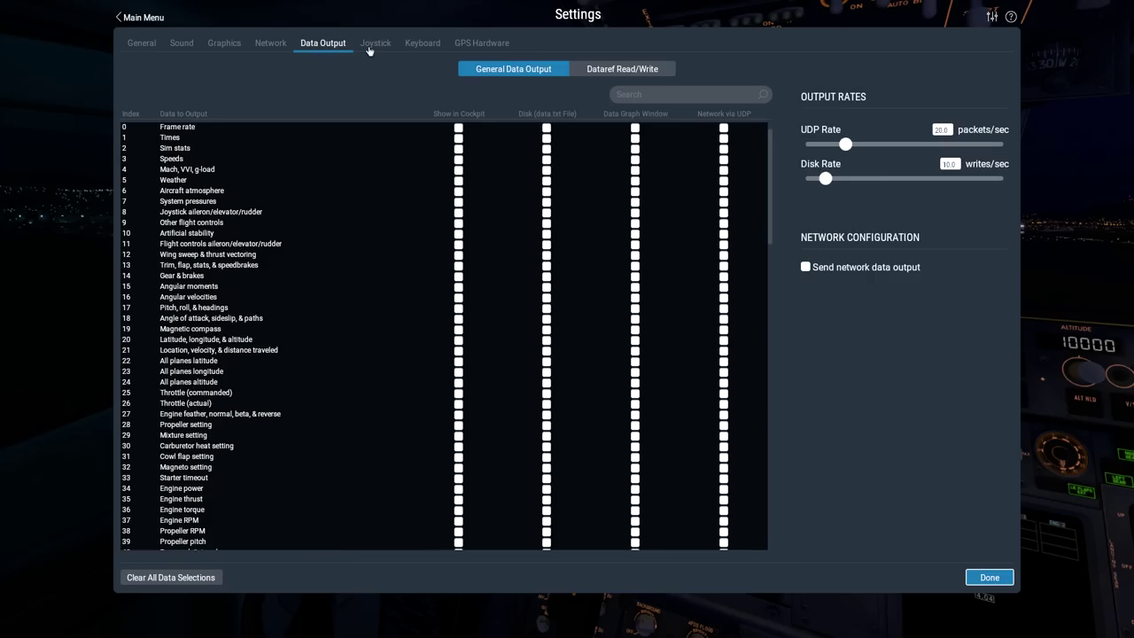
click(371, 49)
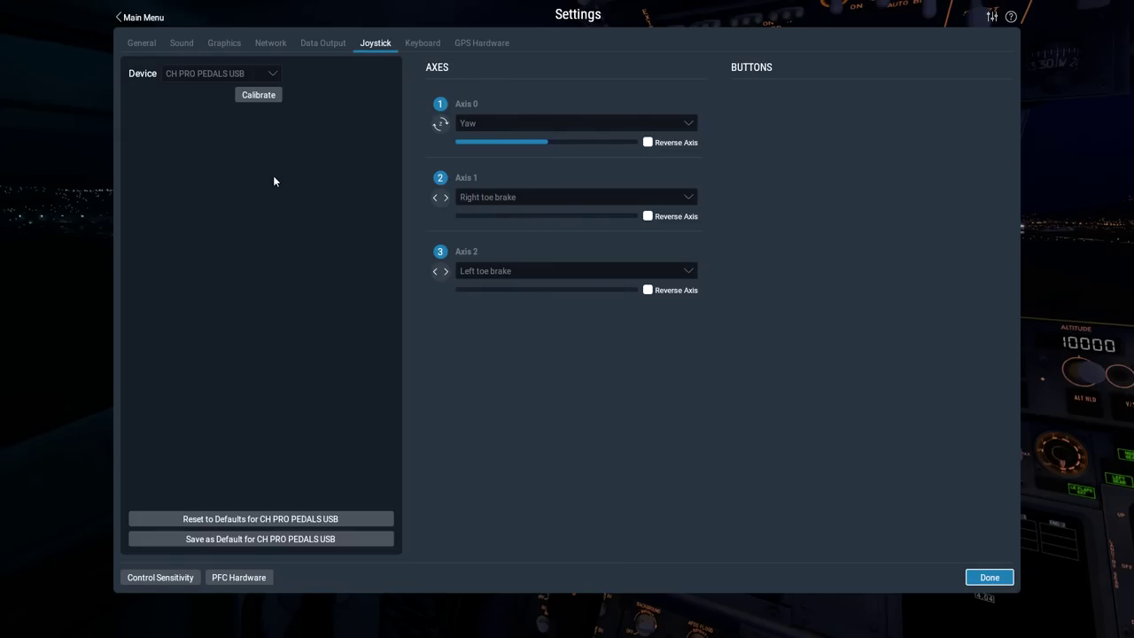
click(272, 74)
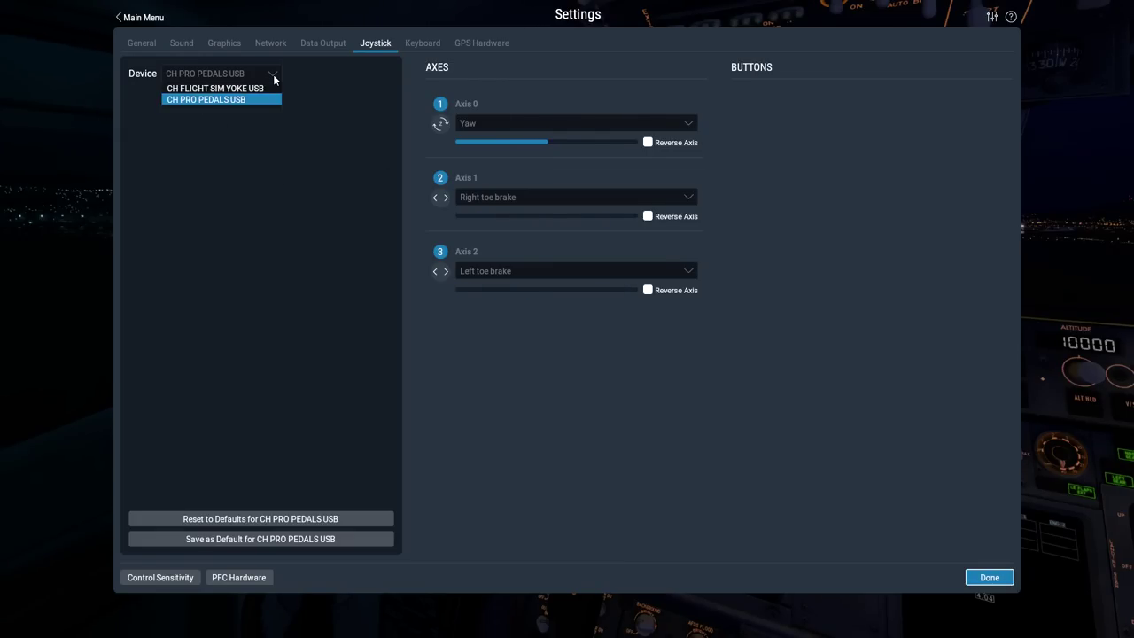
click(221, 88)
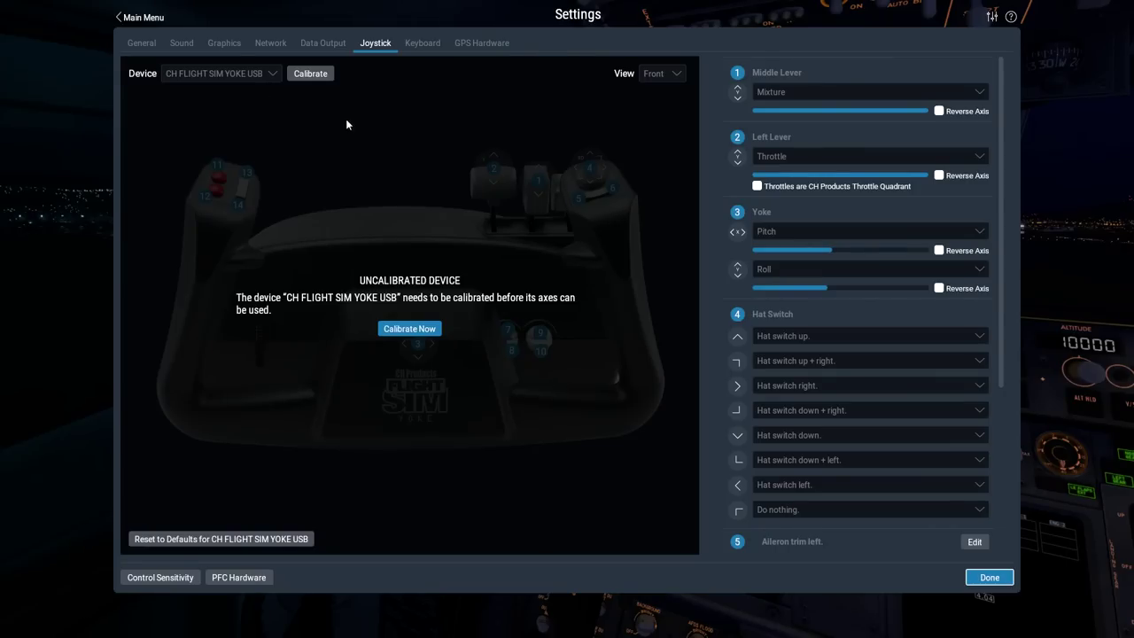
Calibrate the CH FLIGHT SIM YOKE USB, covering each axis's full range of motion and the centered control position
click(410, 329)
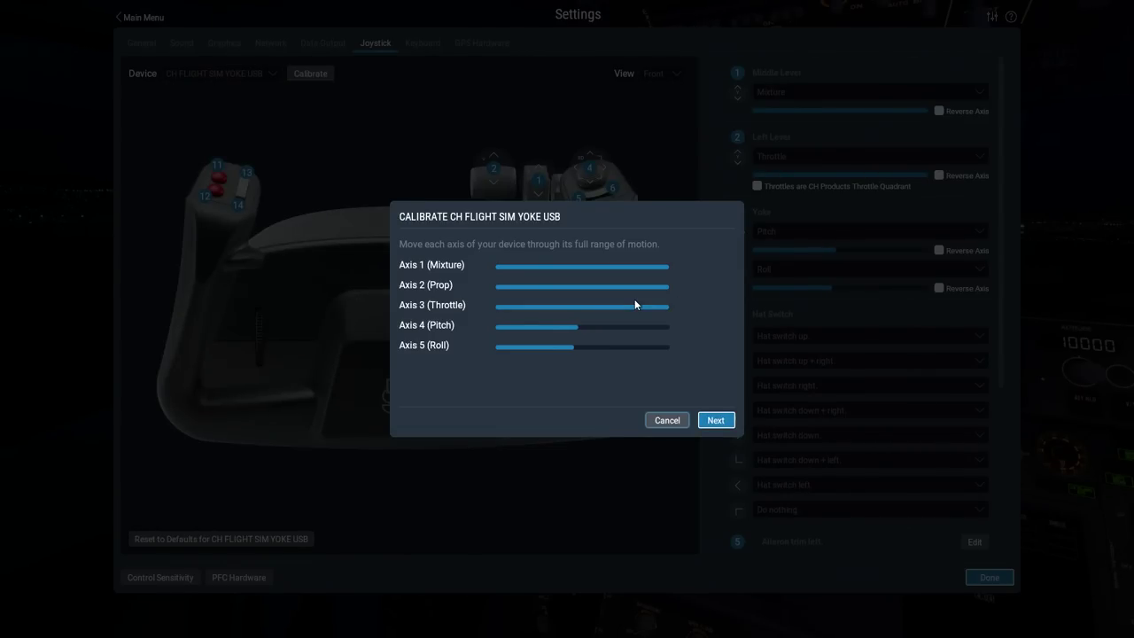
click(723, 423)
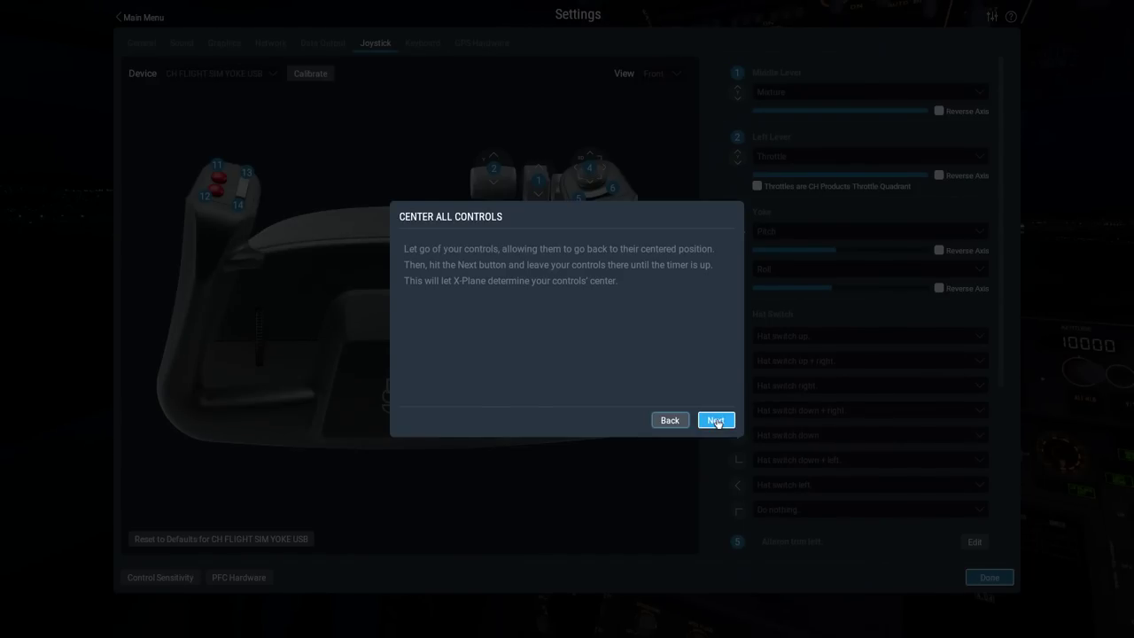
click(717, 421)
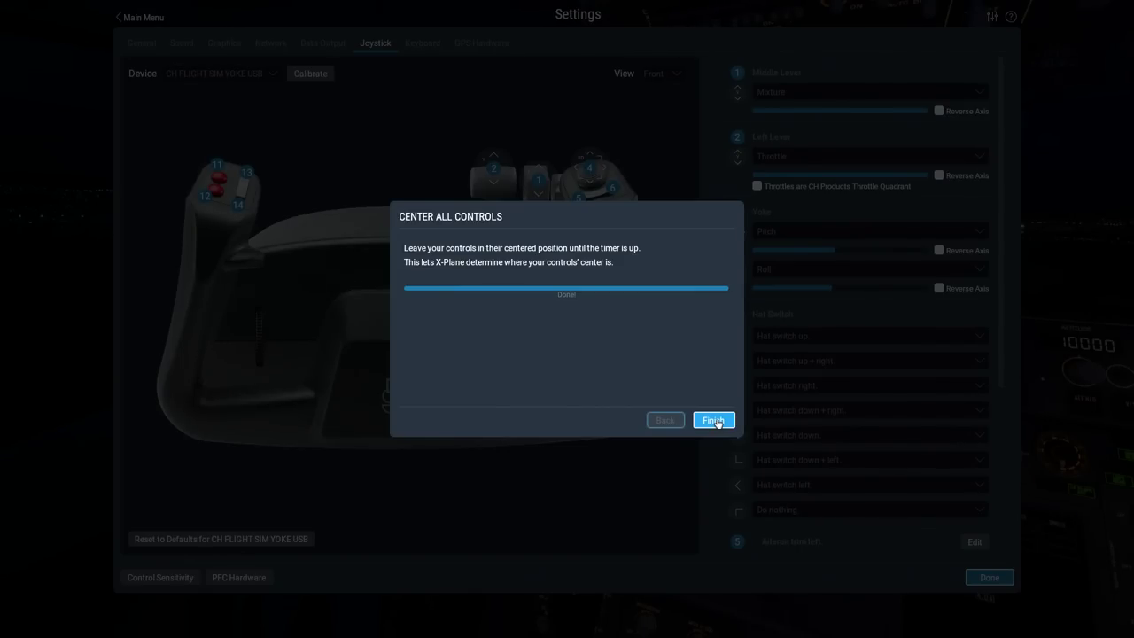
click(714, 420)
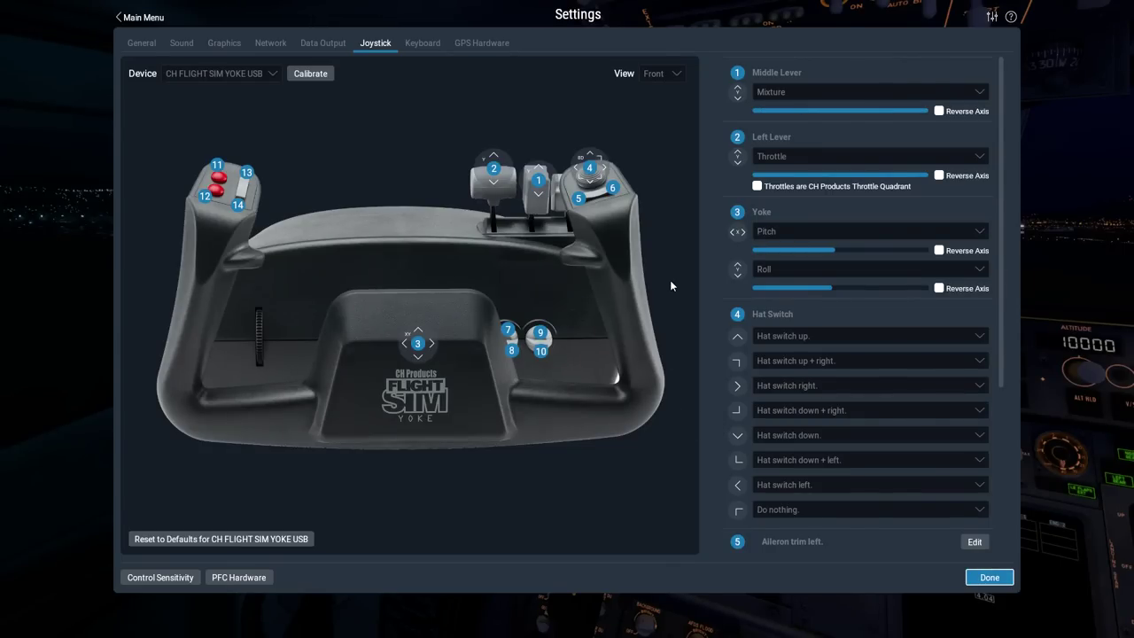
Assign Speedbrakes to the yoke's middle lever and the "Toggle brakes max effort" command to button 7
click(896, 94)
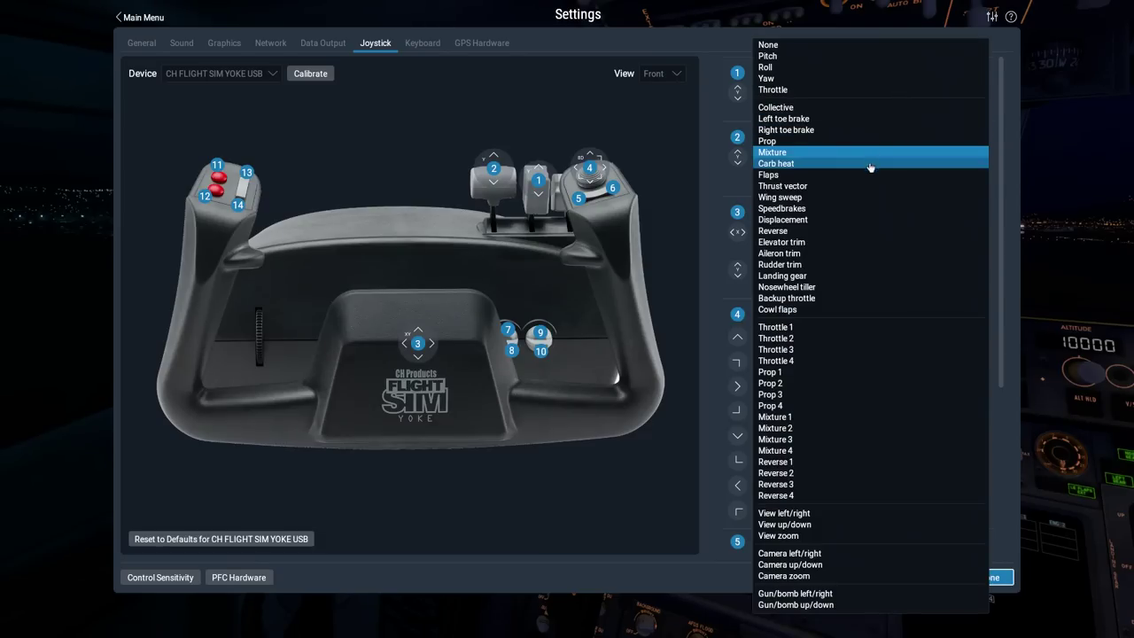
click(859, 209)
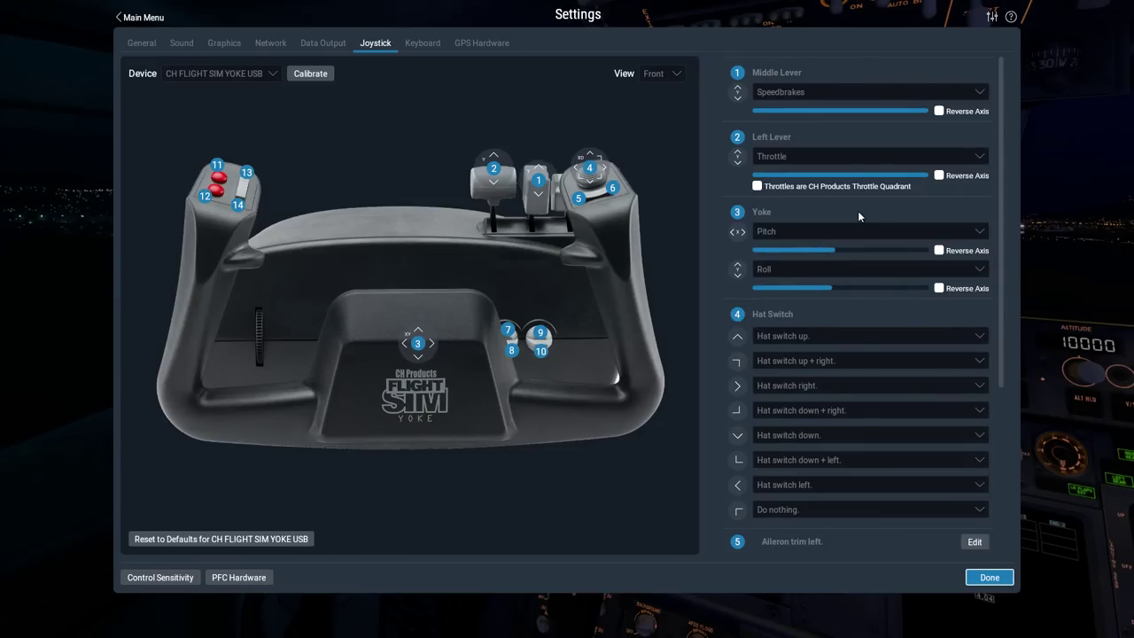
scroll(858, 213, down, 3)
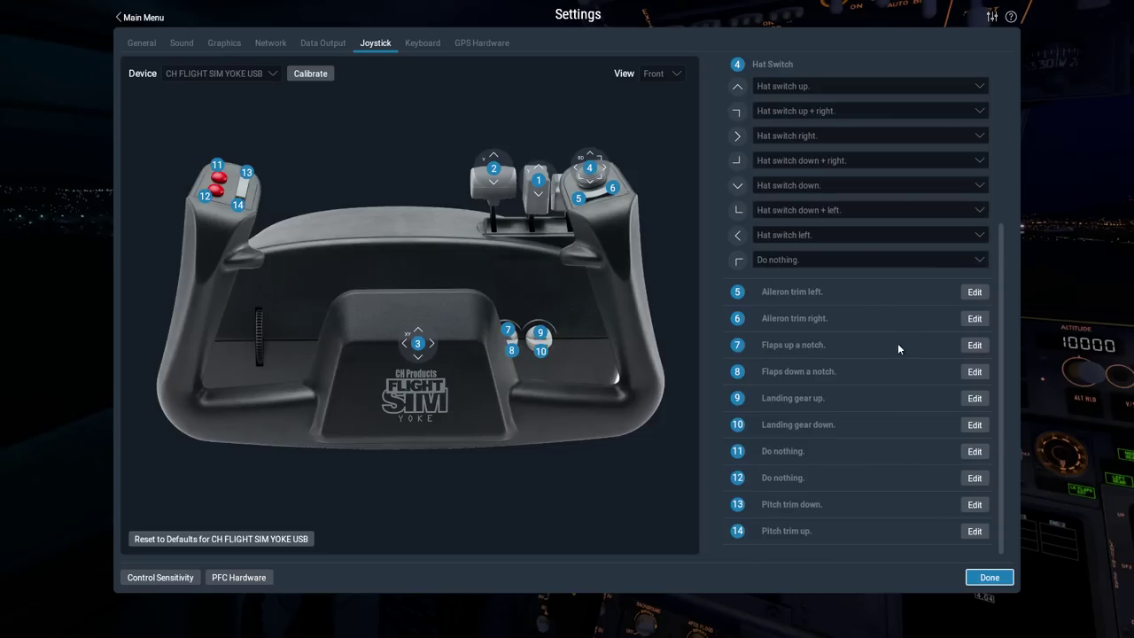
click(973, 348)
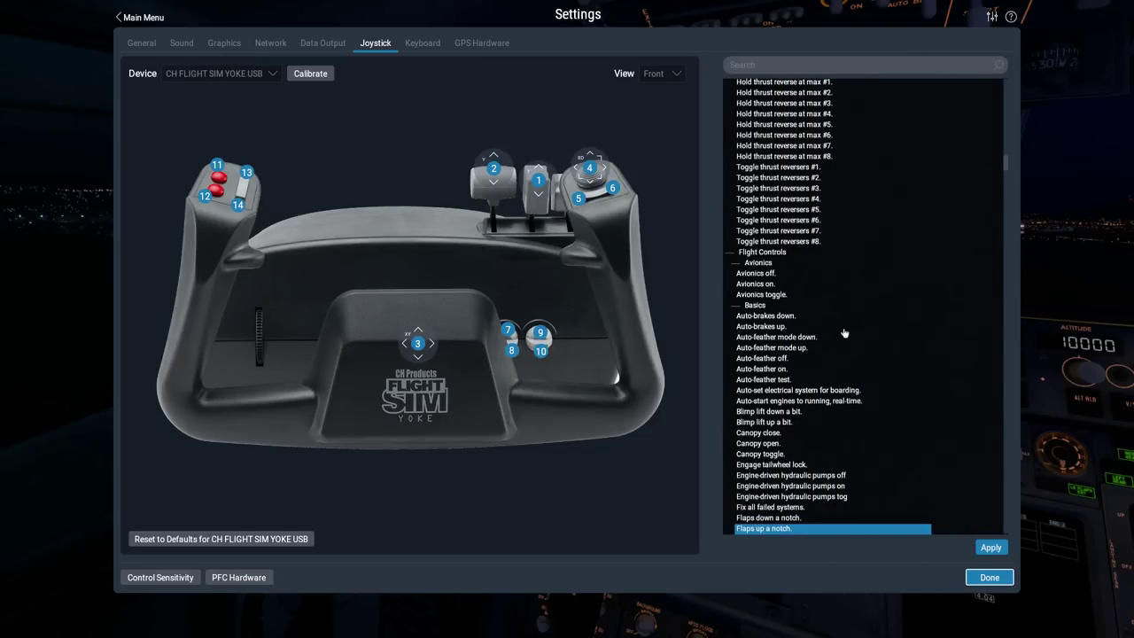
scroll(814, 258, up, 5)
scroll(811, 231, up, 20)
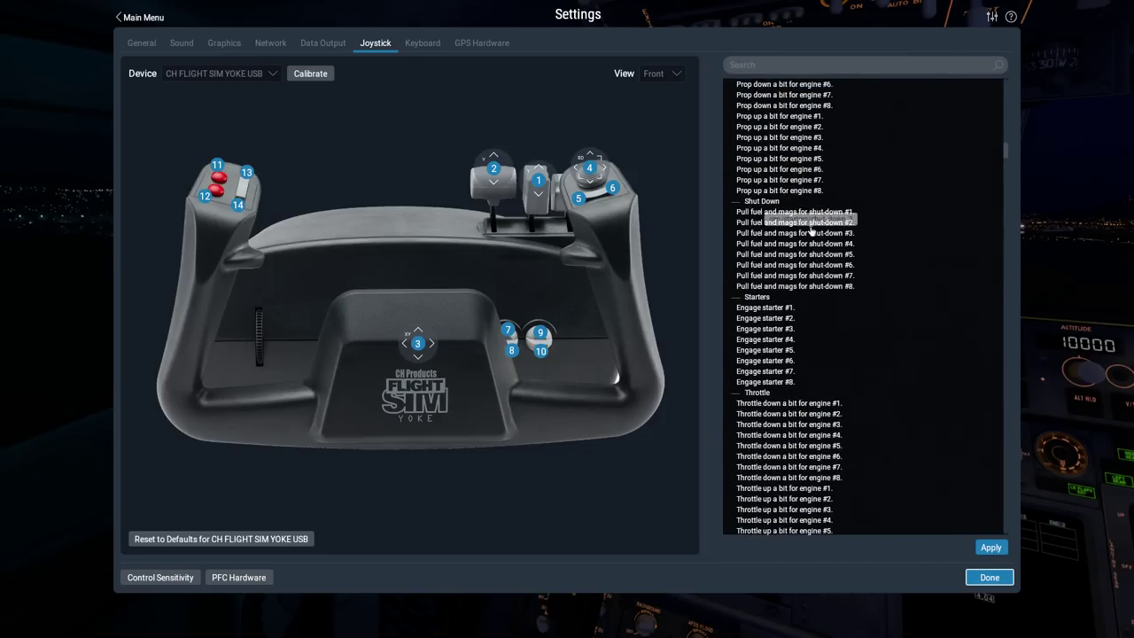
click(814, 67)
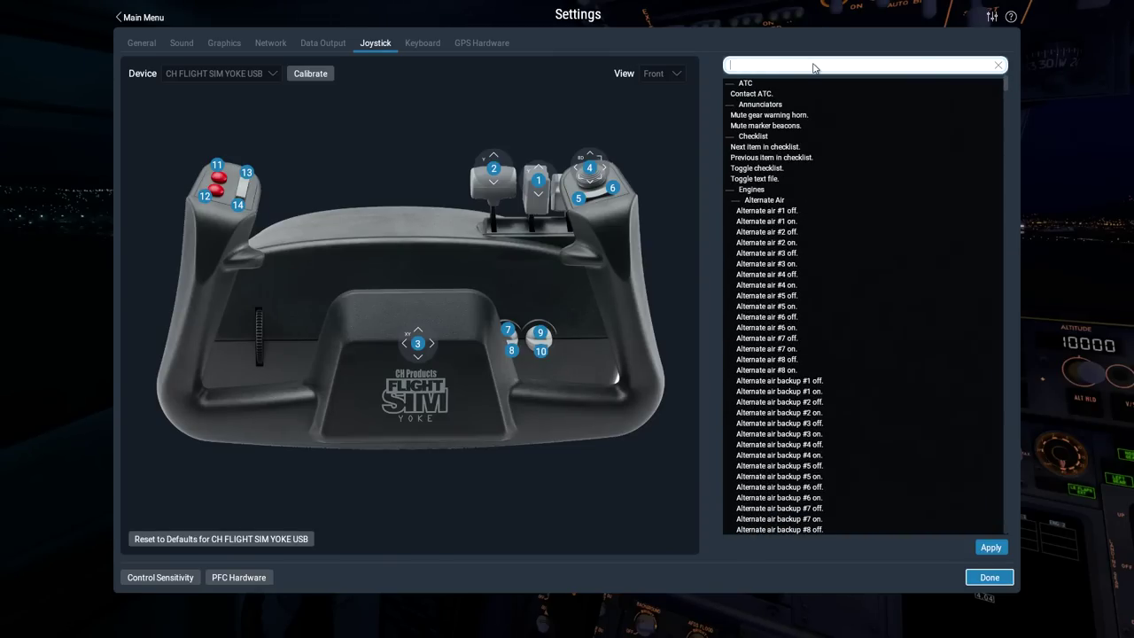
text(bra)
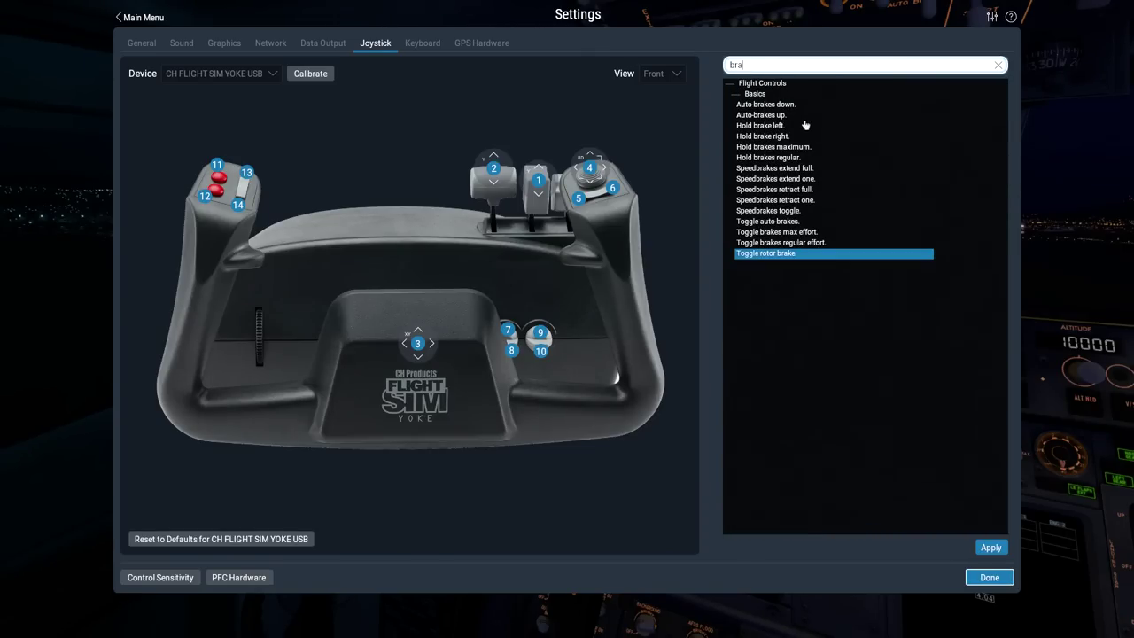
click(795, 233)
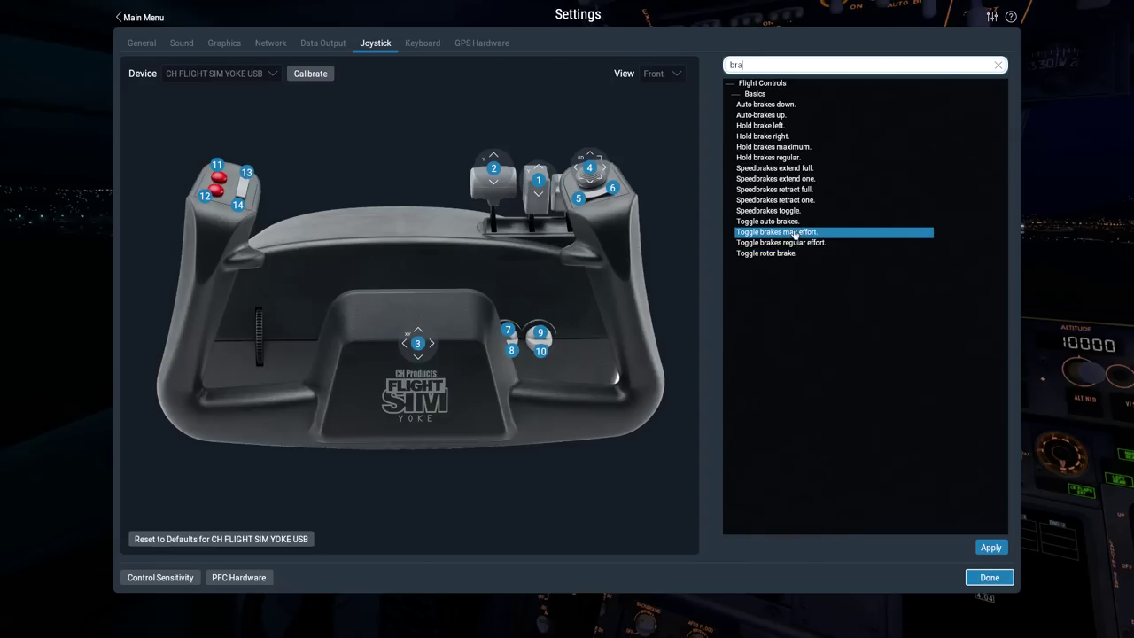
click(988, 547)
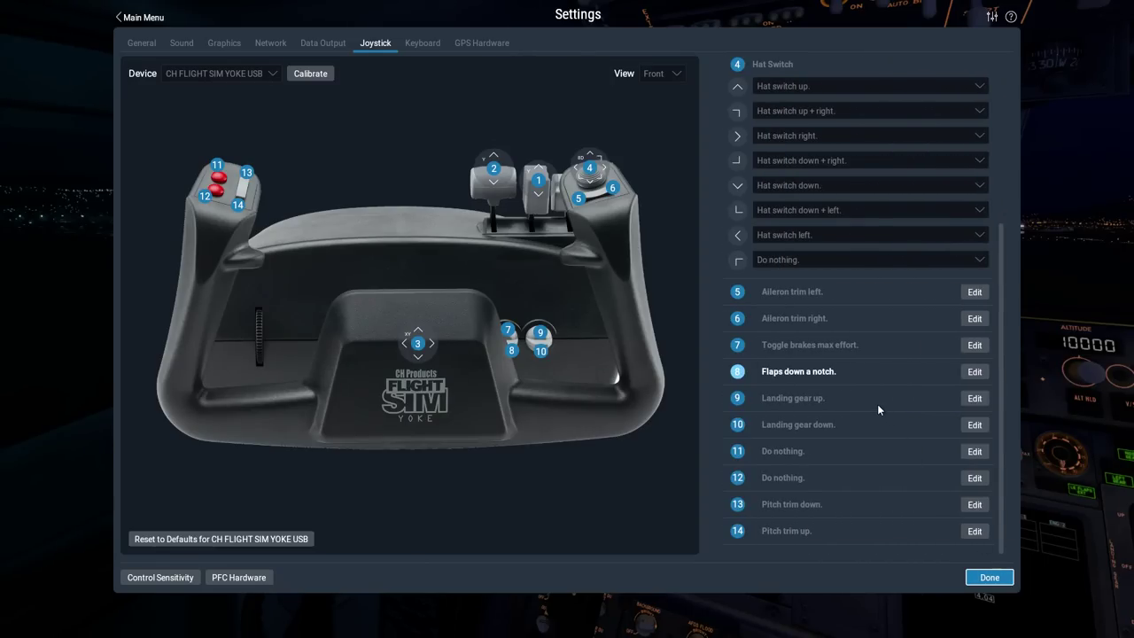
Review the command assigned to yoke button 8, keeping "Flaps down a notch", and check the other button assignments
click(974, 371)
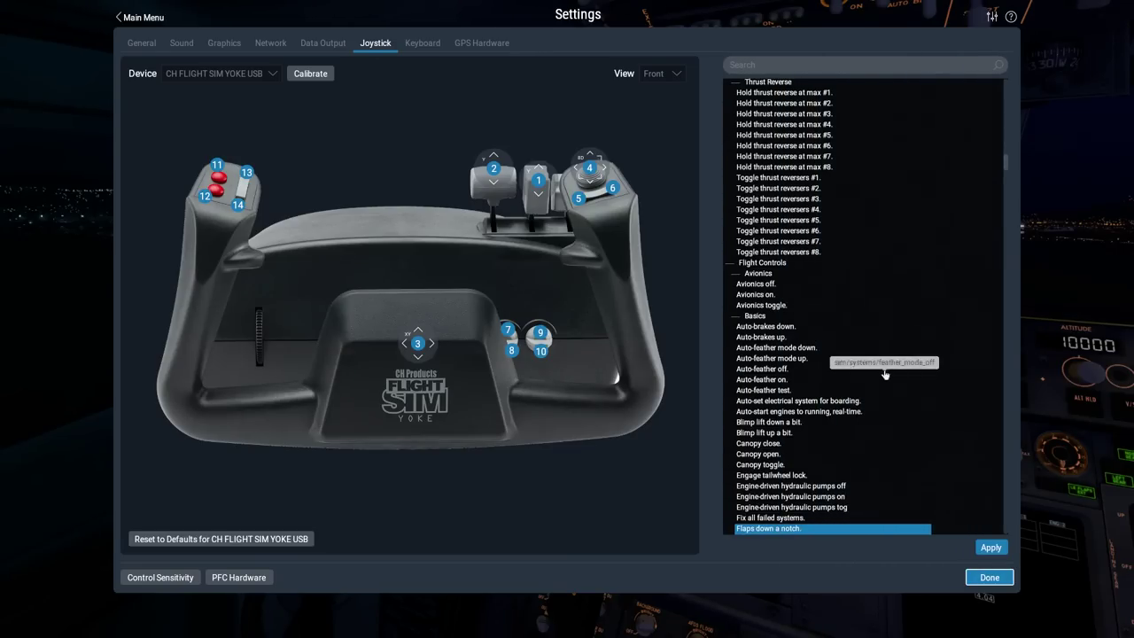
click(990, 547)
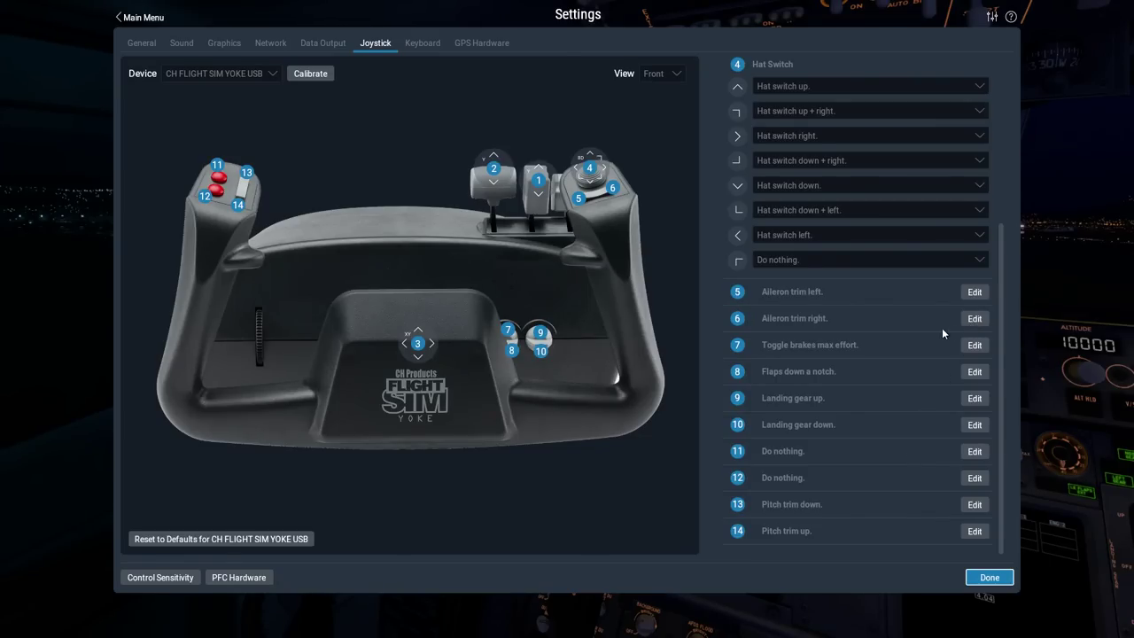
scroll(942, 328, up, 1)
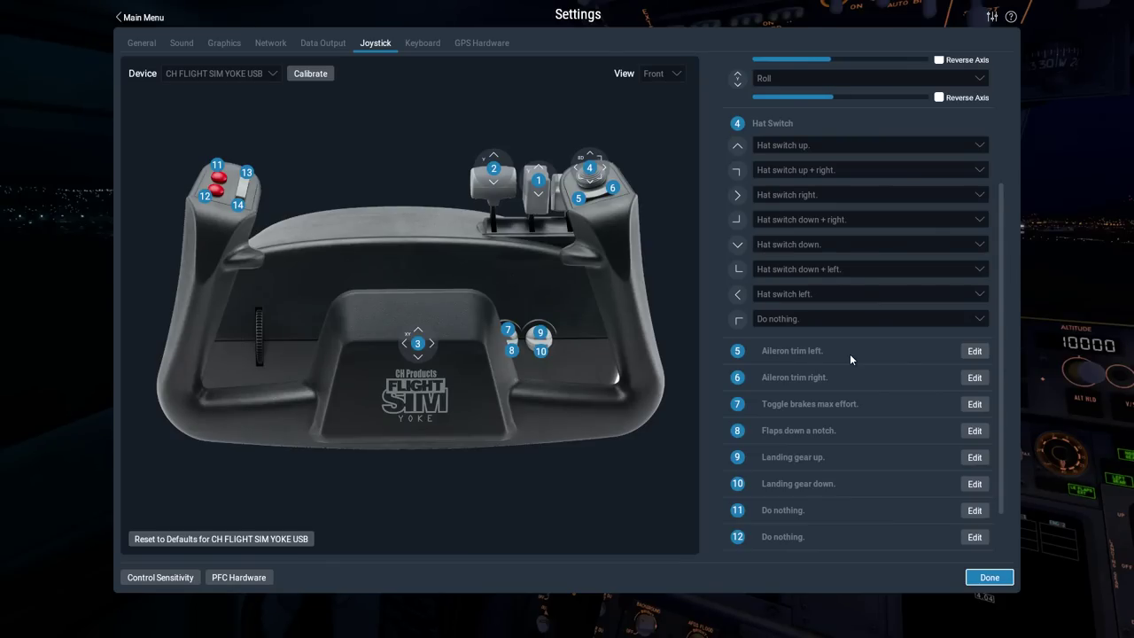
scroll(850, 357, down, 1)
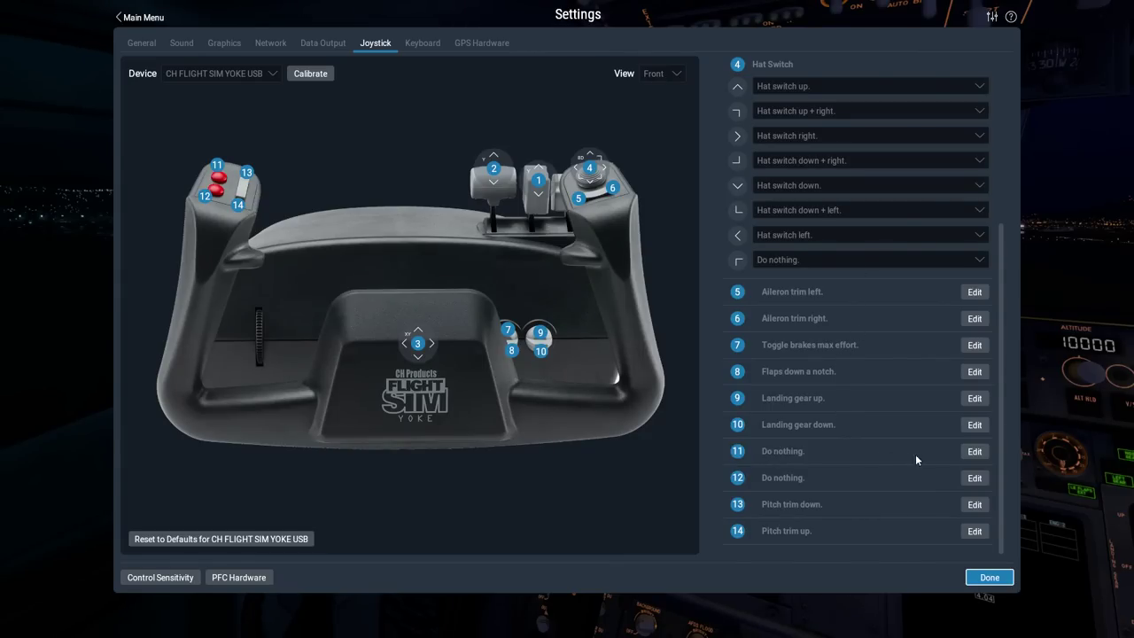
Find the "Contact ATC" command and assign it to yoke button 11
click(974, 452)
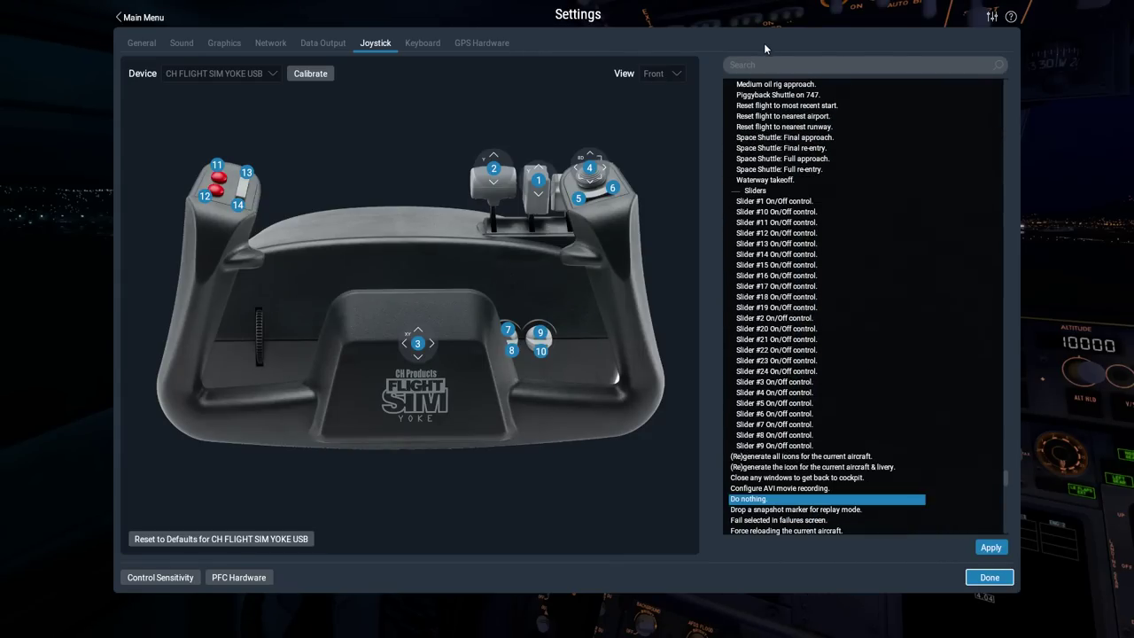
text(atc)
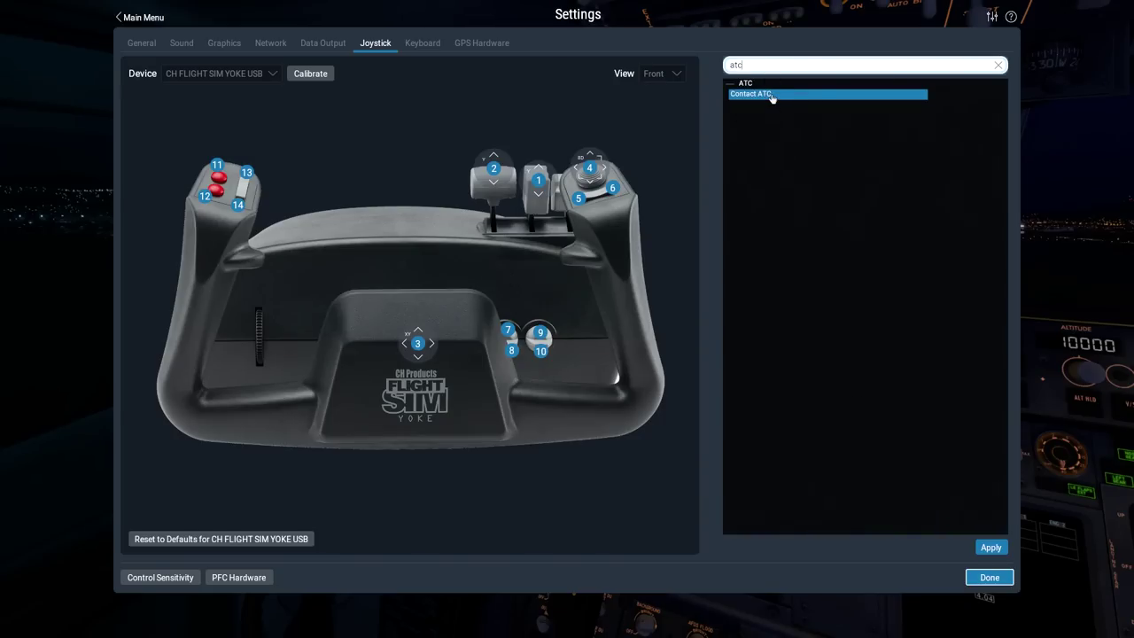
click(990, 547)
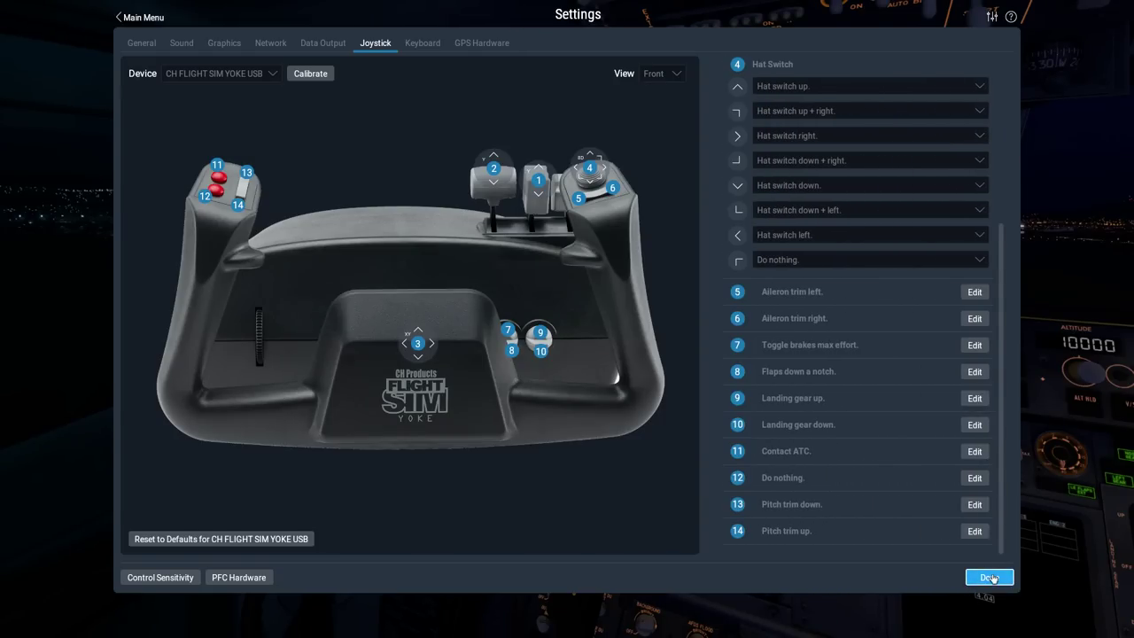
Check the keyboard command categories and close the settings
click(415, 50)
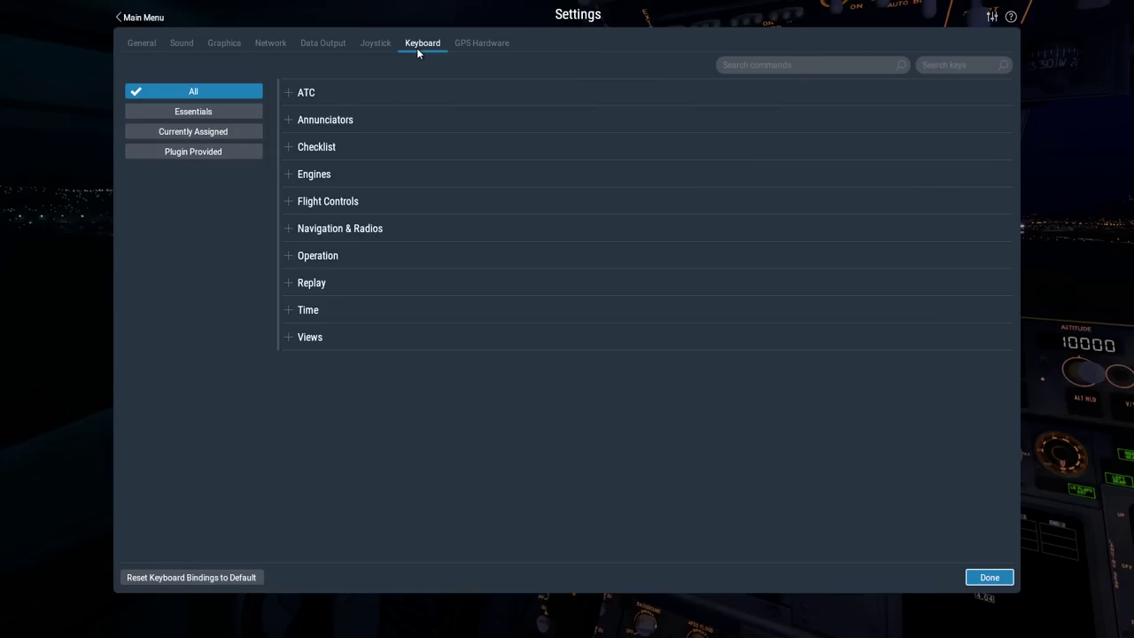
click(996, 577)
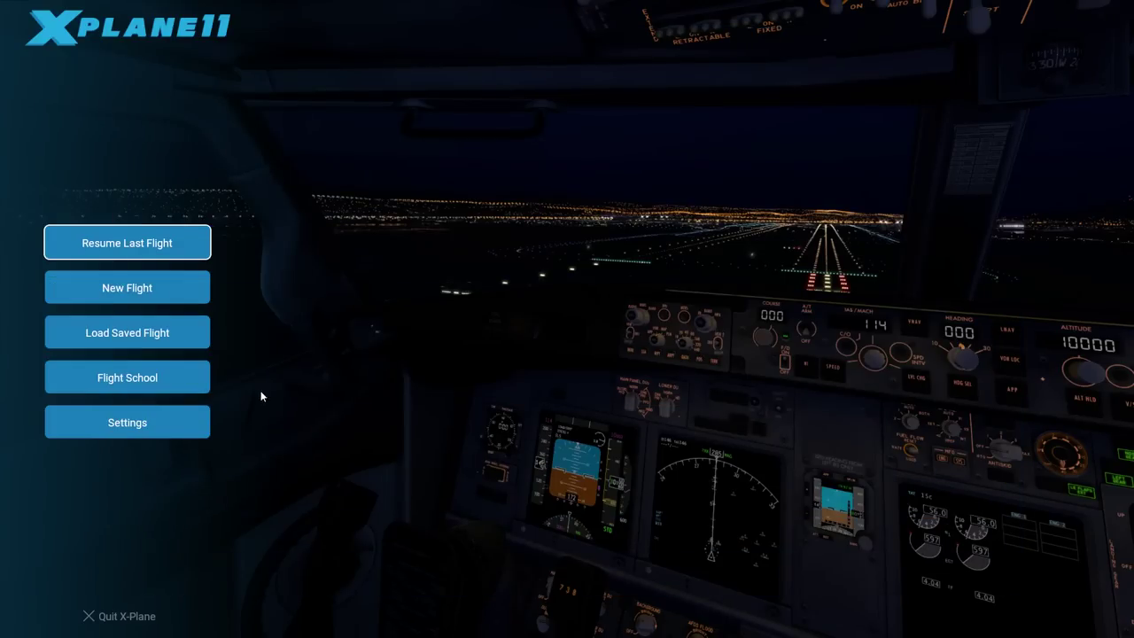
Set up a new flight with the Boeing 737-800 airliner and review its aircraft details
click(163, 298)
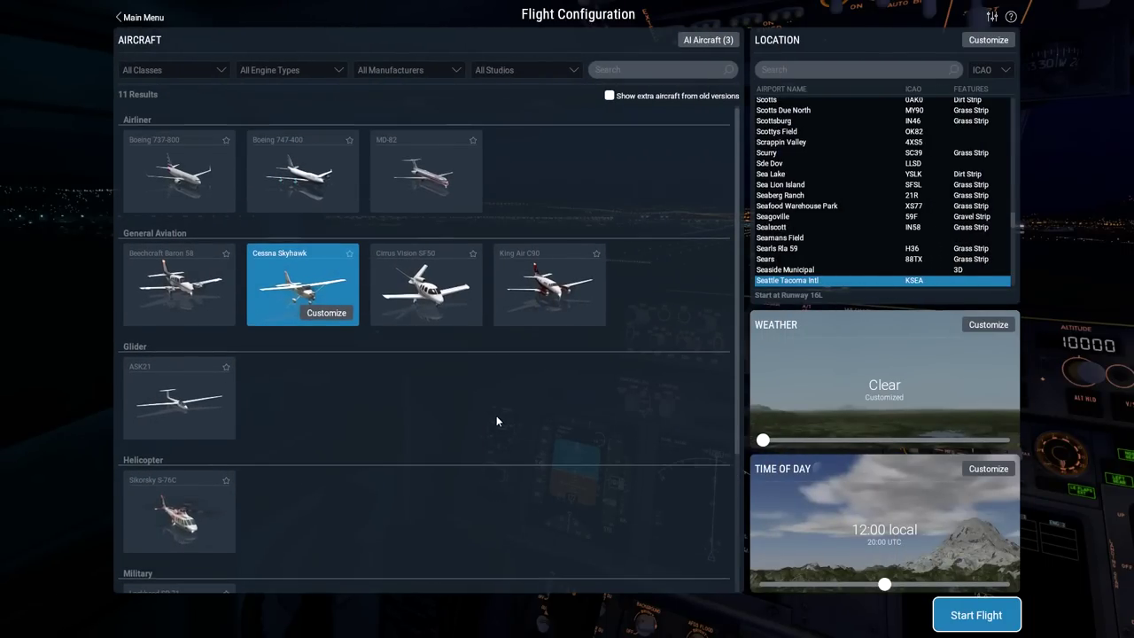
scroll(496, 417, down, 1)
scroll(496, 422, down, 2)
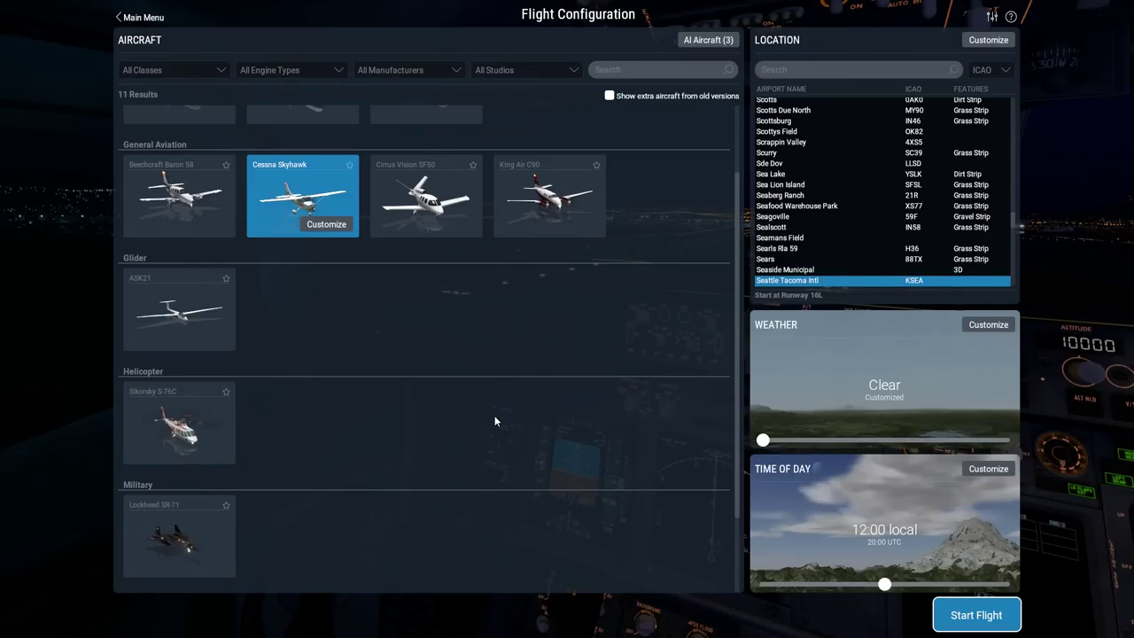
scroll(494, 421, up, 3)
click(163, 179)
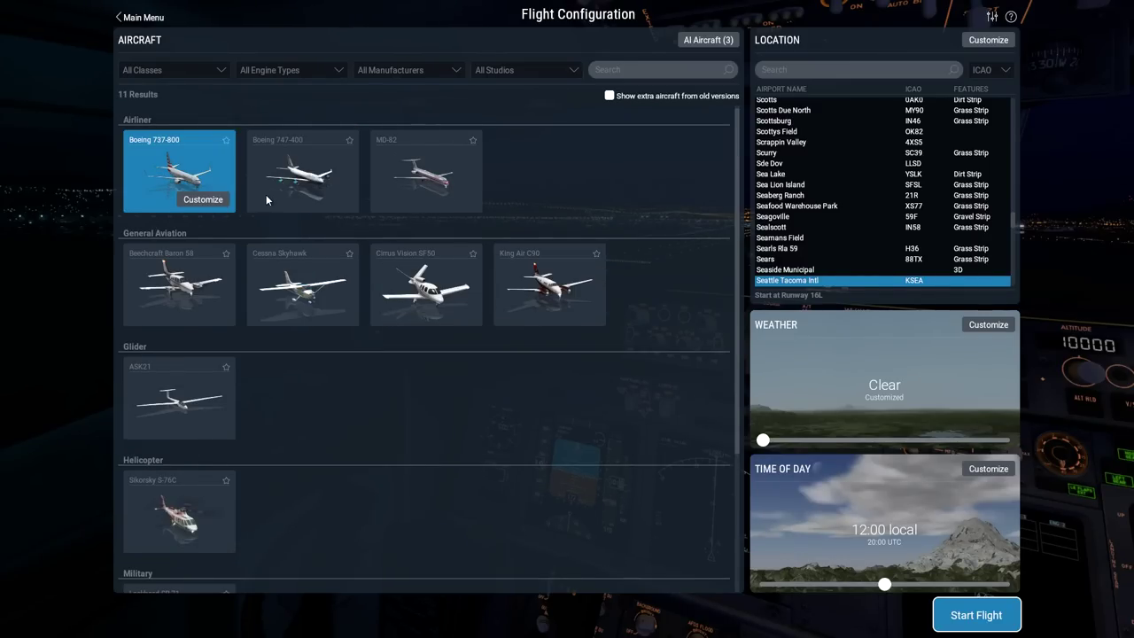
click(203, 200)
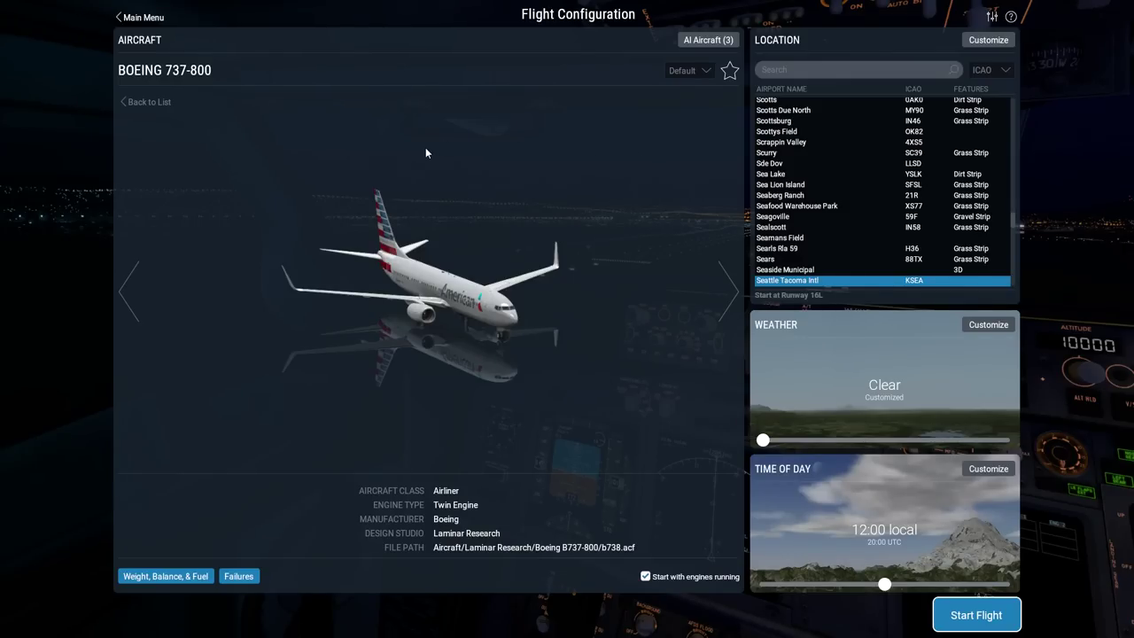
click(142, 103)
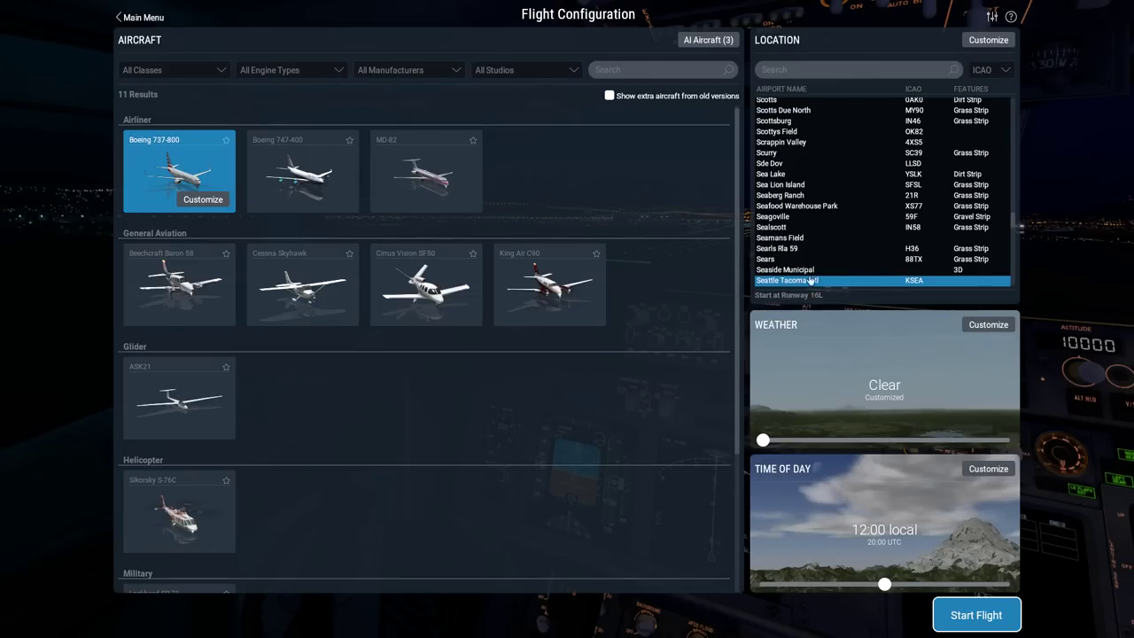
Search the airports for "jfk" and choose John F Kennedy Intl (KJFK) as the flight's location
click(791, 72)
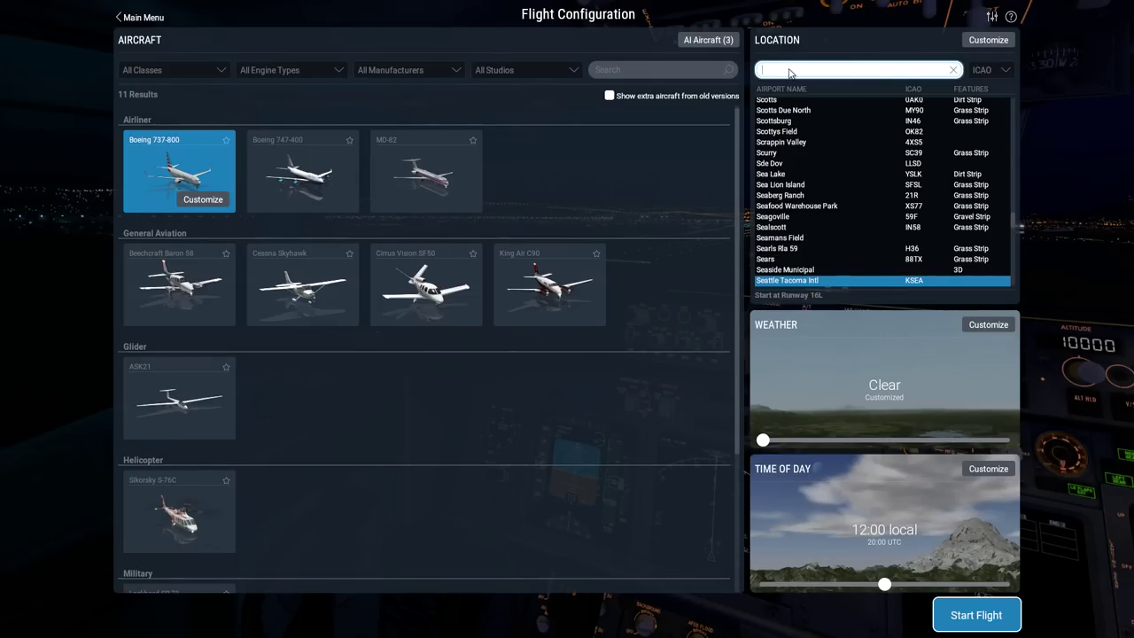
text(jfk)
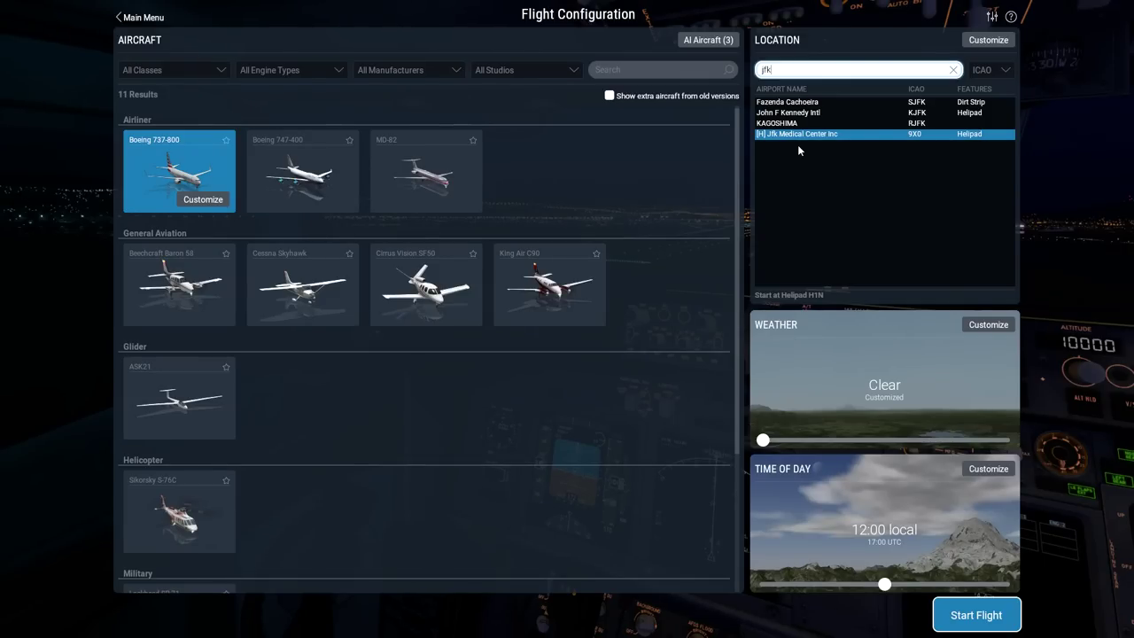
click(840, 113)
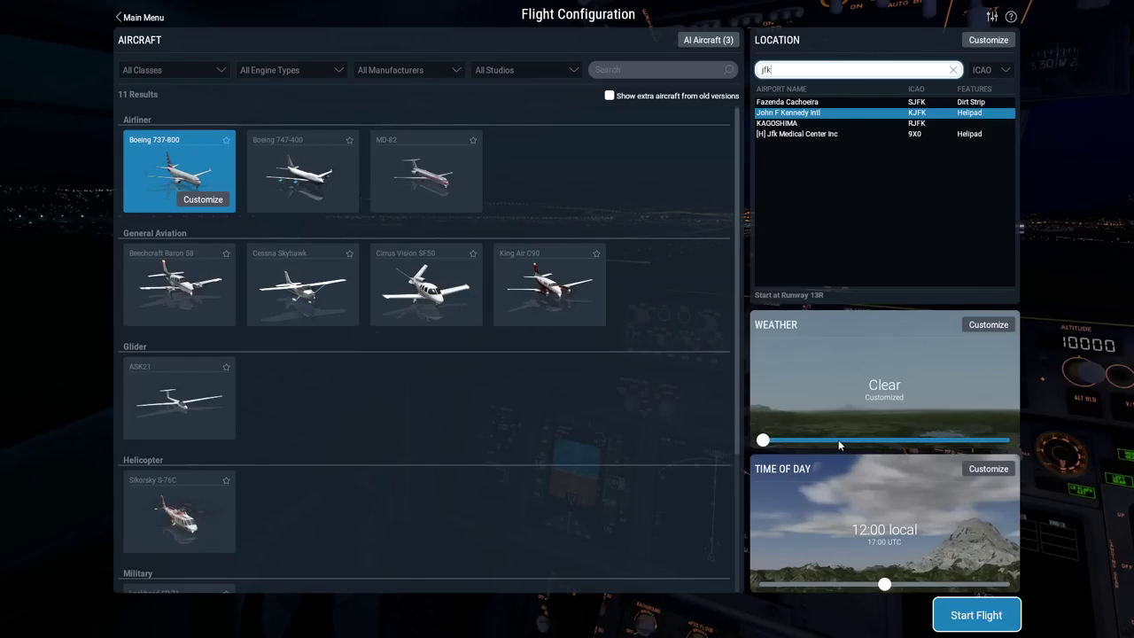
Set the flight's weather to Cirrus and the time of day to 9:00 local
drag(764, 440, 796, 442)
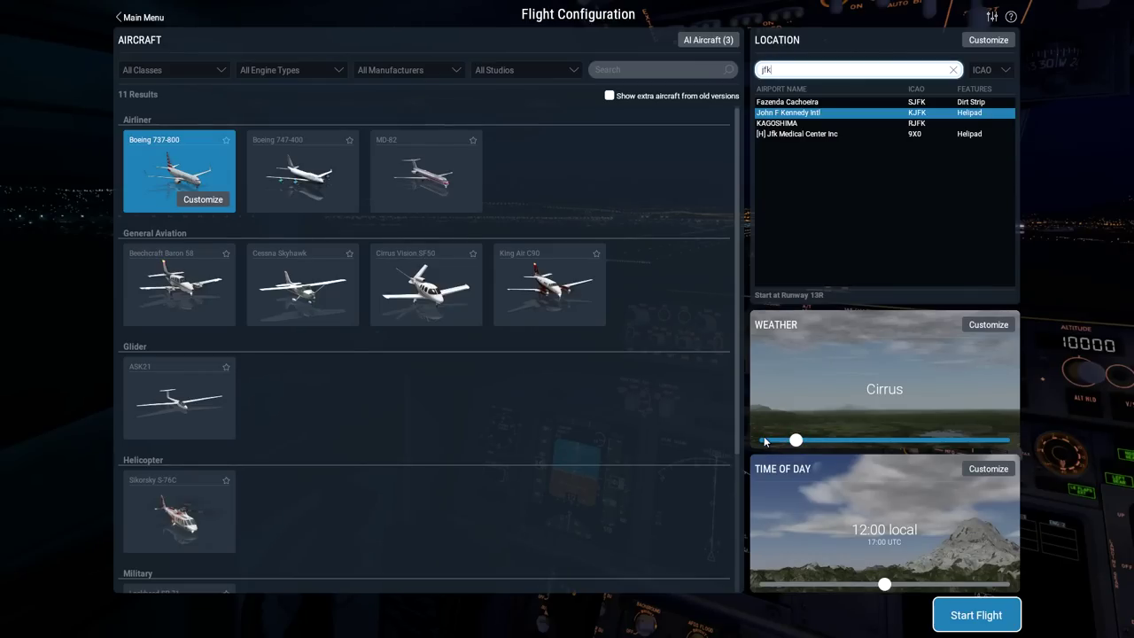
mouse_move(796, 442)
mouse_down()
mouse_move(925, 458)
mouse_move(766, 441)
mouse_move(814, 447)
mouse_up()
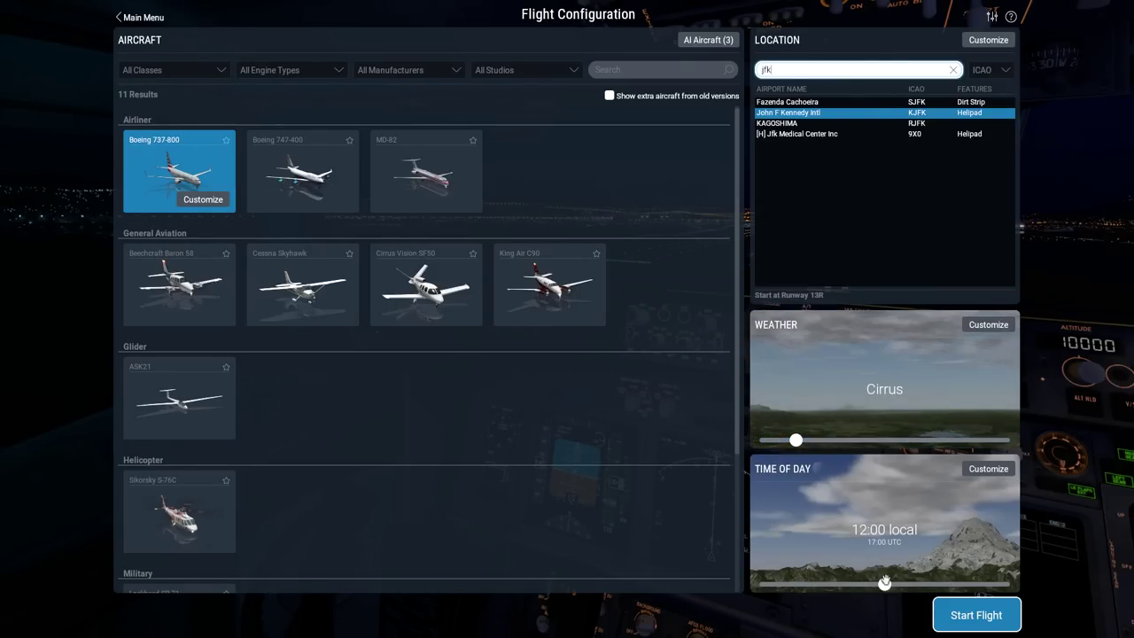
drag(884, 582, 854, 583)
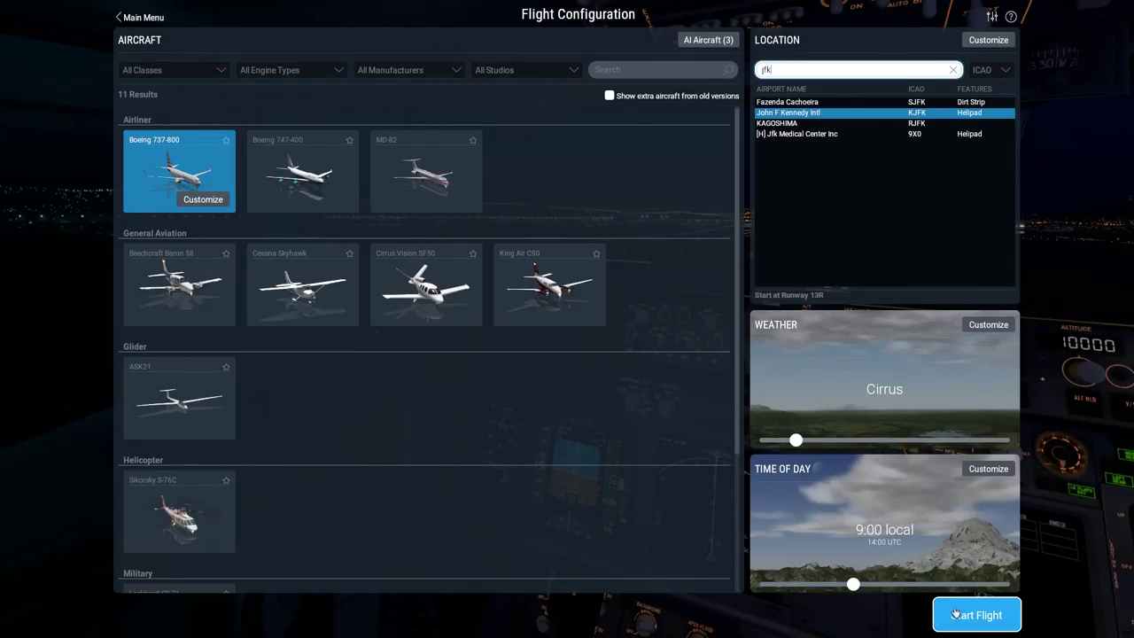